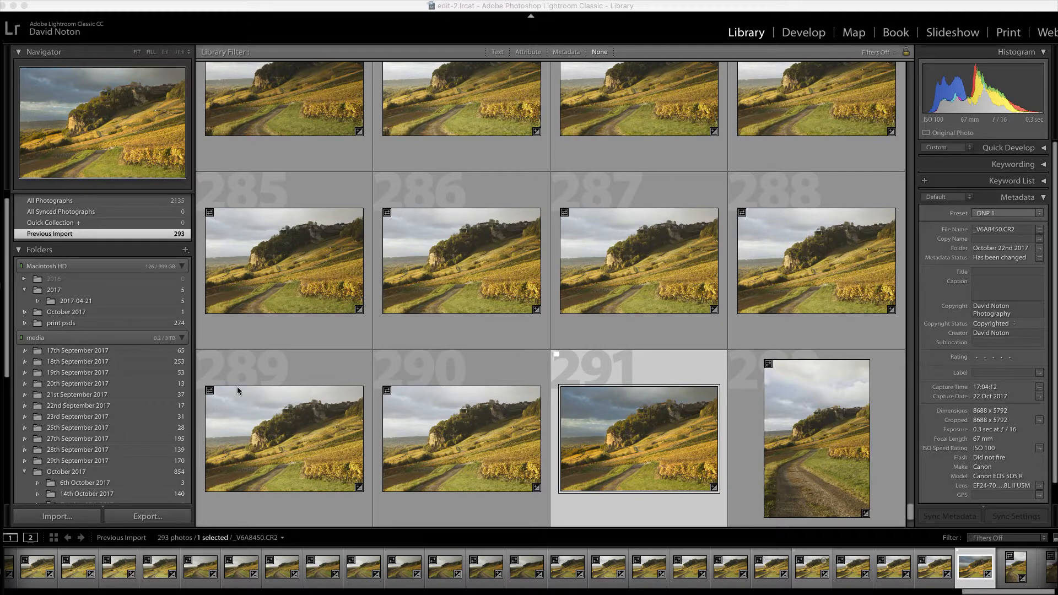
# - Examine the Build Previews options in the import settings' file handling section and cancel the import
pyautogui.click(56, 516)
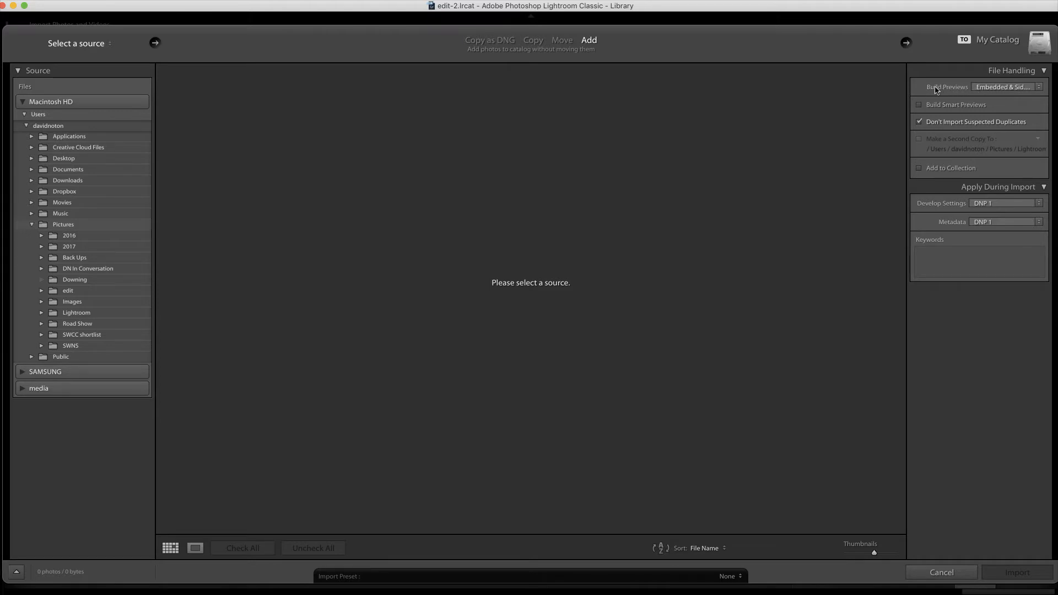
pyautogui.click(1044, 72)
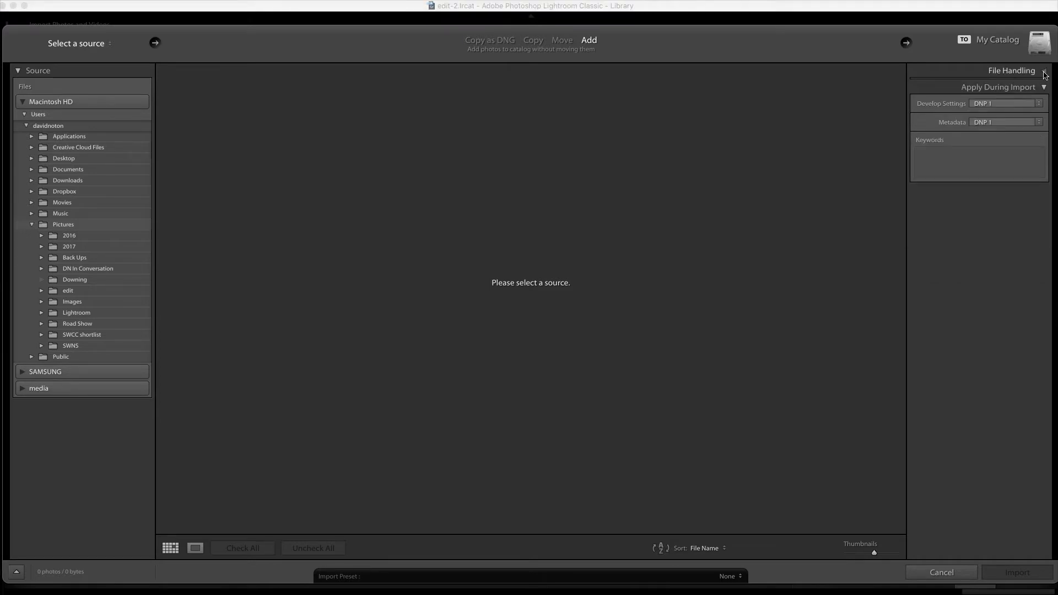
pyautogui.click(1044, 72)
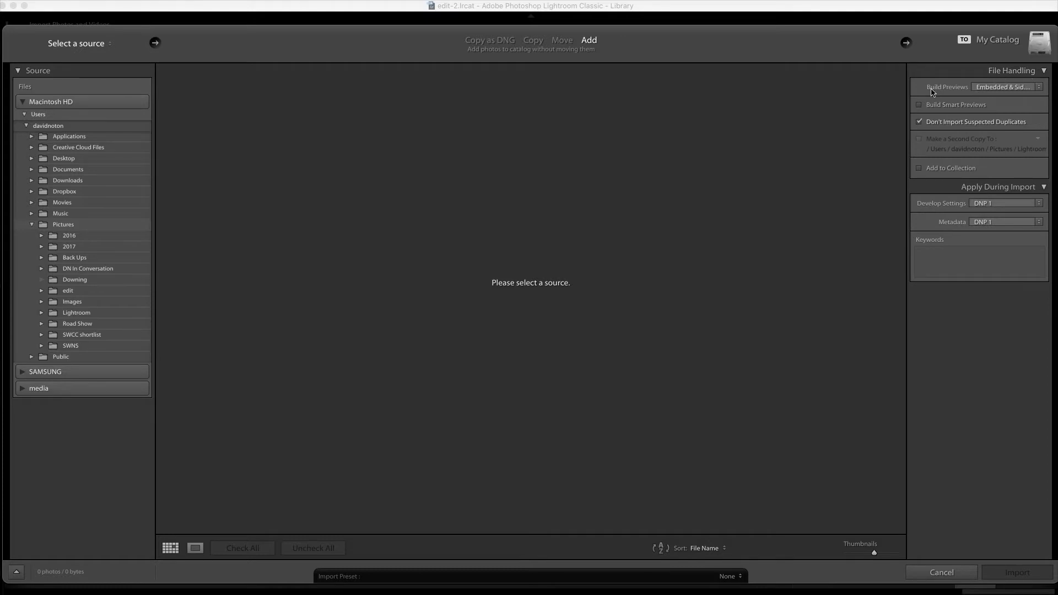
pyautogui.click(1039, 88)
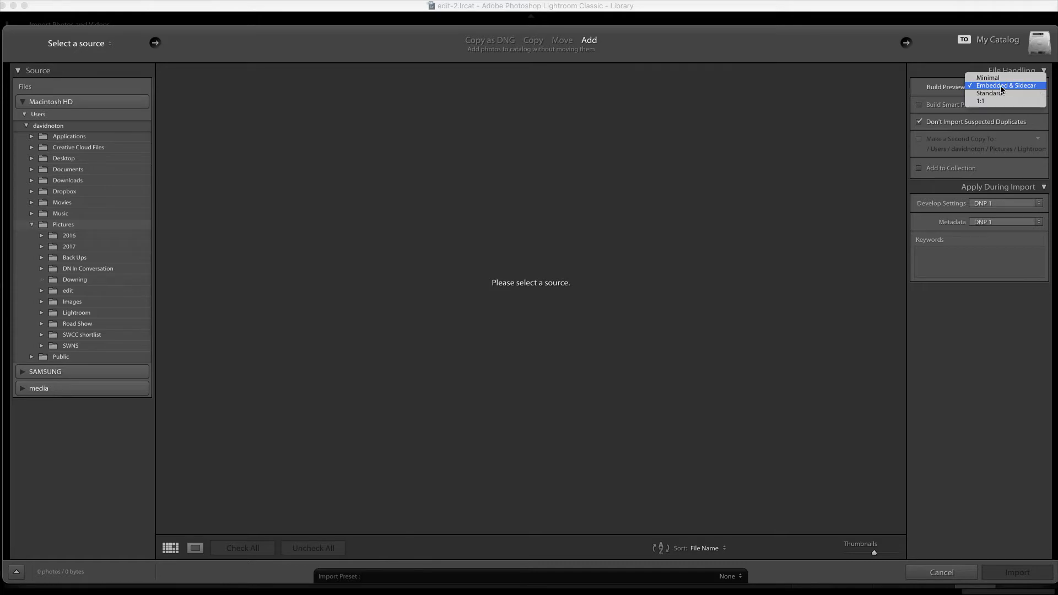
pyautogui.click(1040, 89)
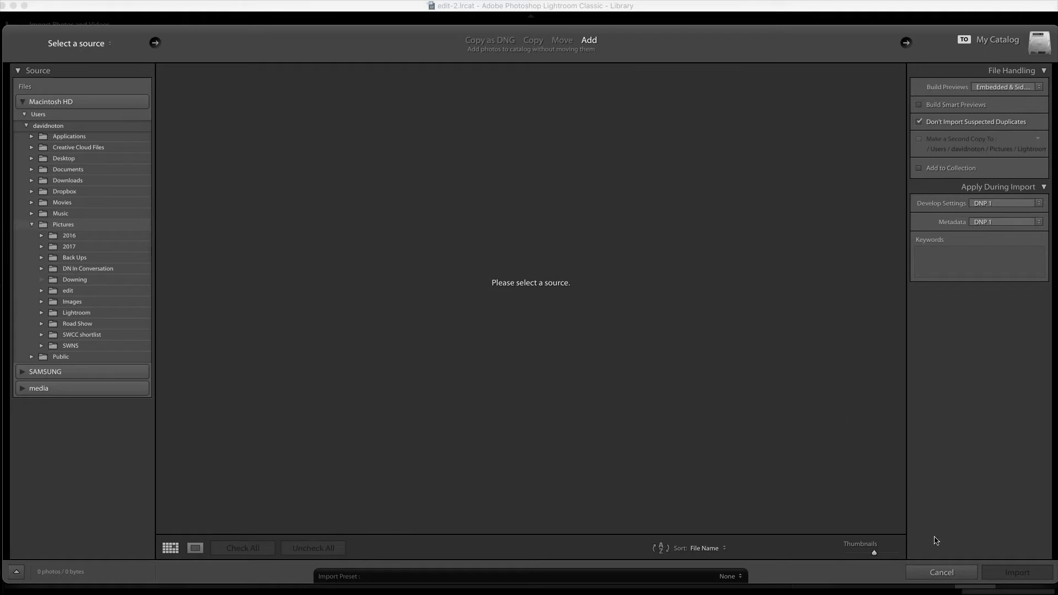
pyautogui.click(935, 574)
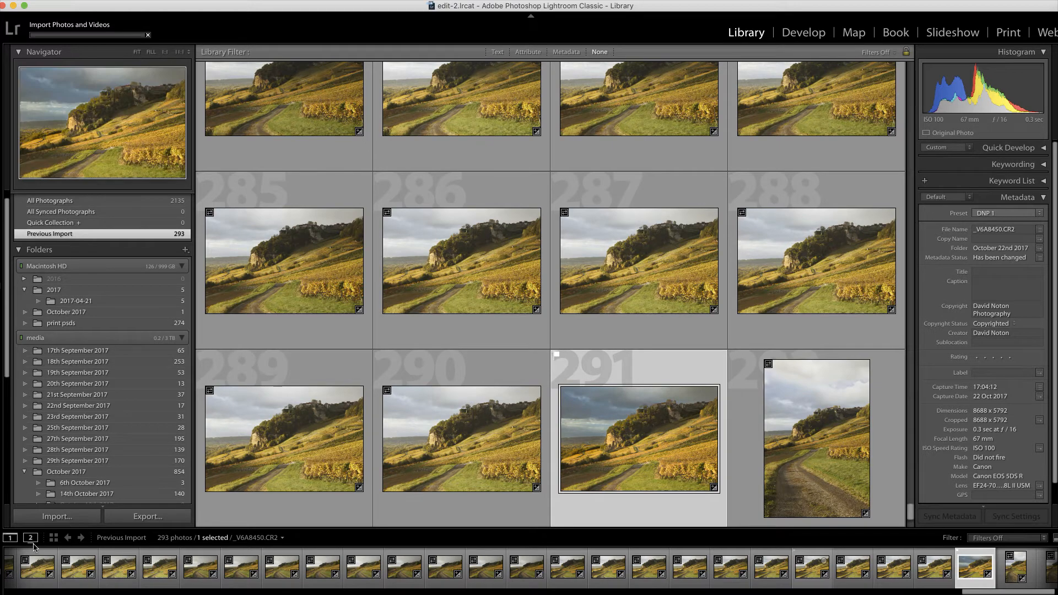
# - Switch the selected landscape photo to the Develop module and compare its before and after versions side by side
pyautogui.click(806, 38)
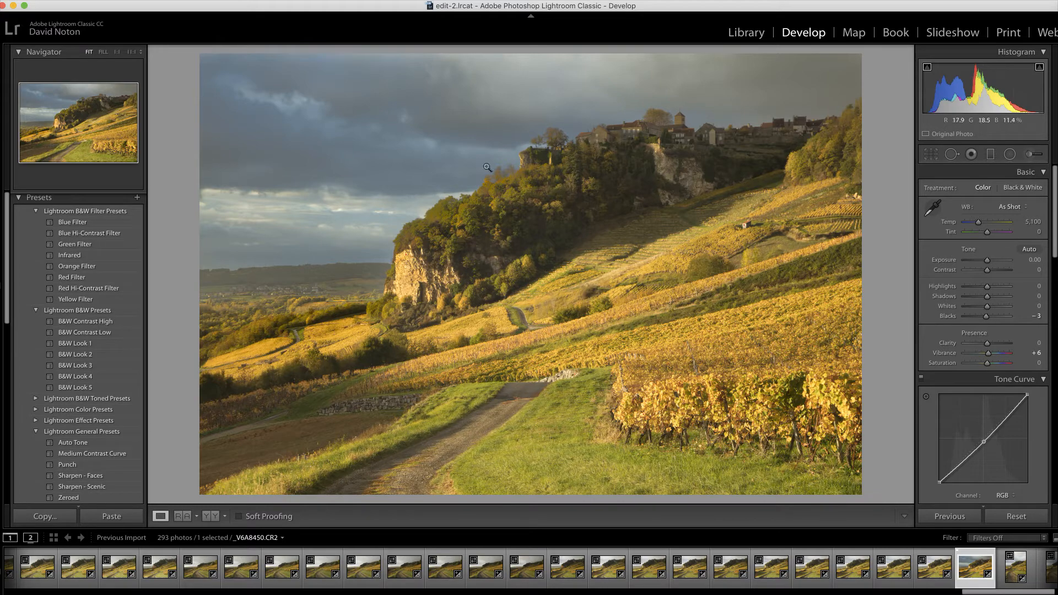
pyautogui.click(210, 517)
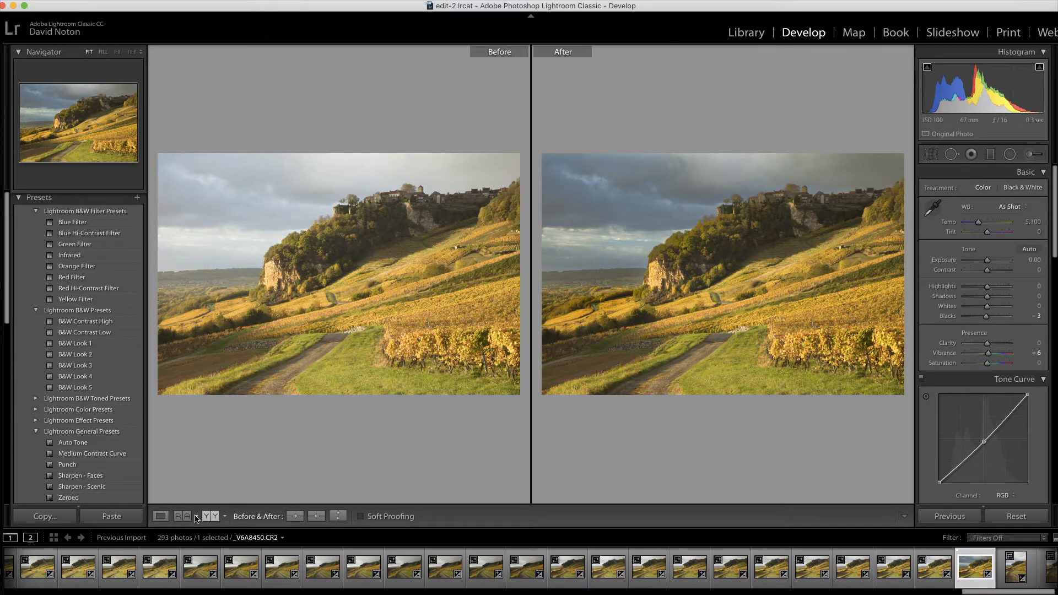
pyautogui.click(160, 516)
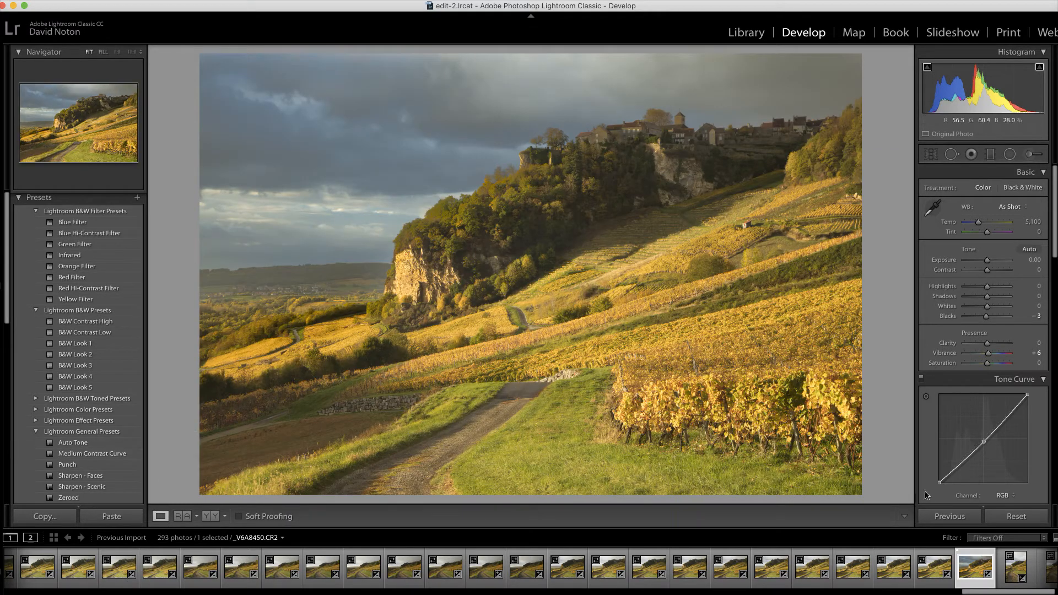
# - Reset all of the photo's develop settings and apply the DNP 1 user preset
pyautogui.click(1004, 518)
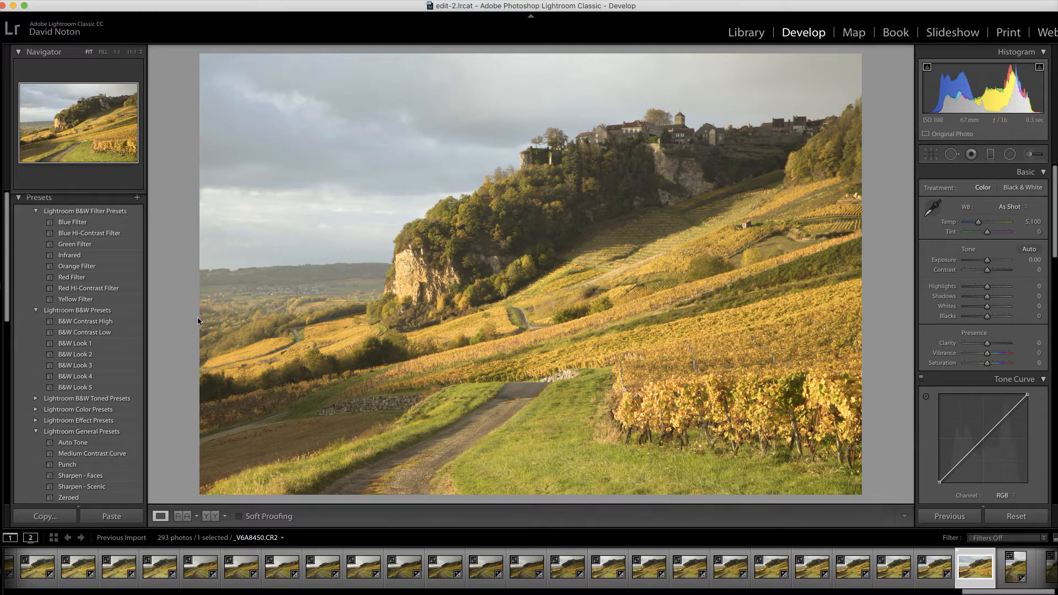
pyautogui.scroll(-6, 118, 336)
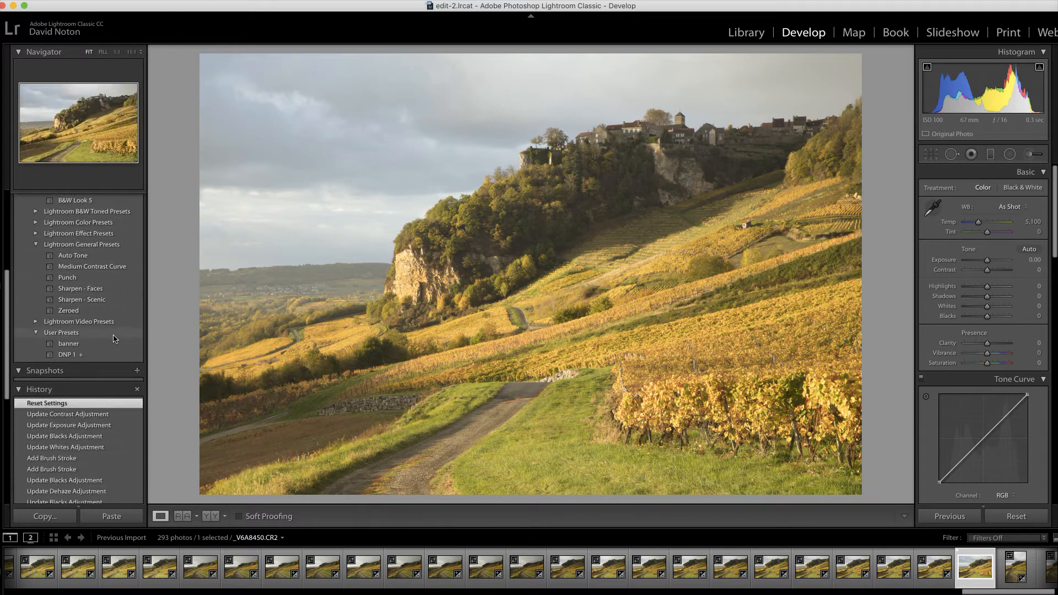
pyautogui.scroll(-1, 110, 338)
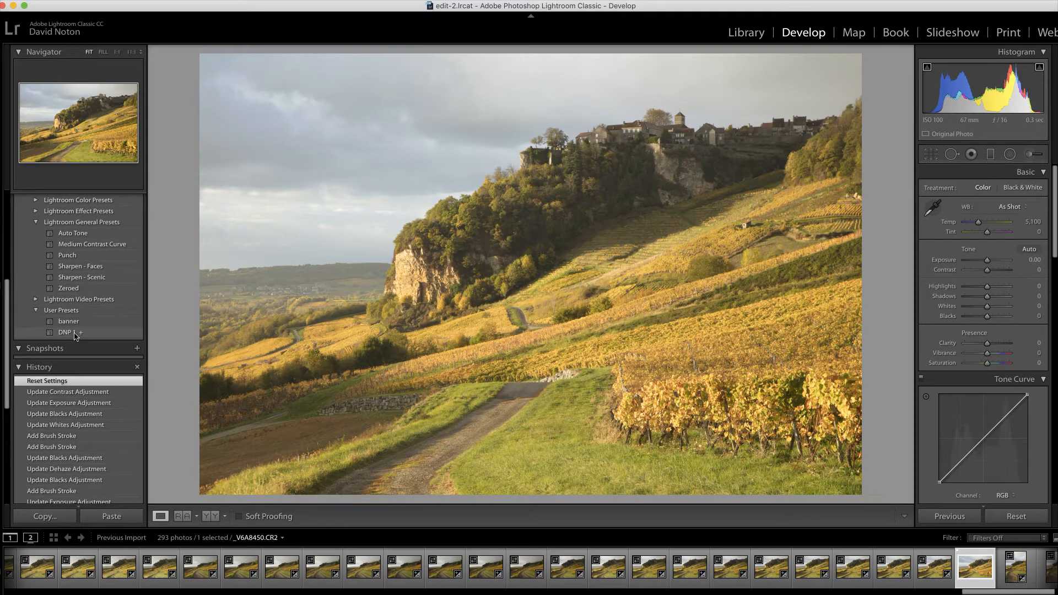
pyautogui.click(75, 334)
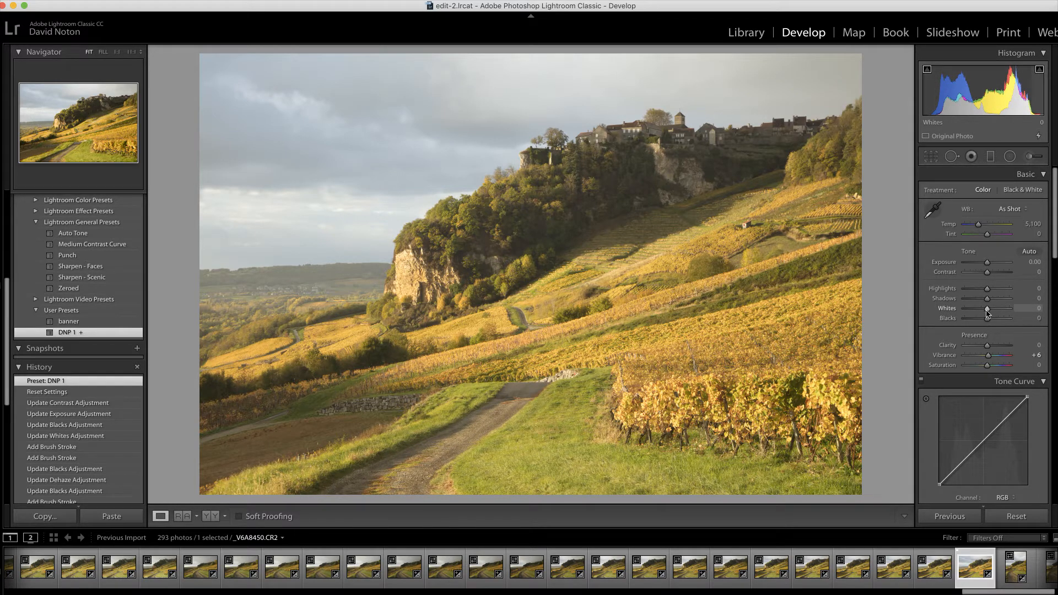
# - Set Blacks to -13 using the clipping preview, and pull the midpoint of the RGB tone curve slightly down
pyautogui.press('alt')
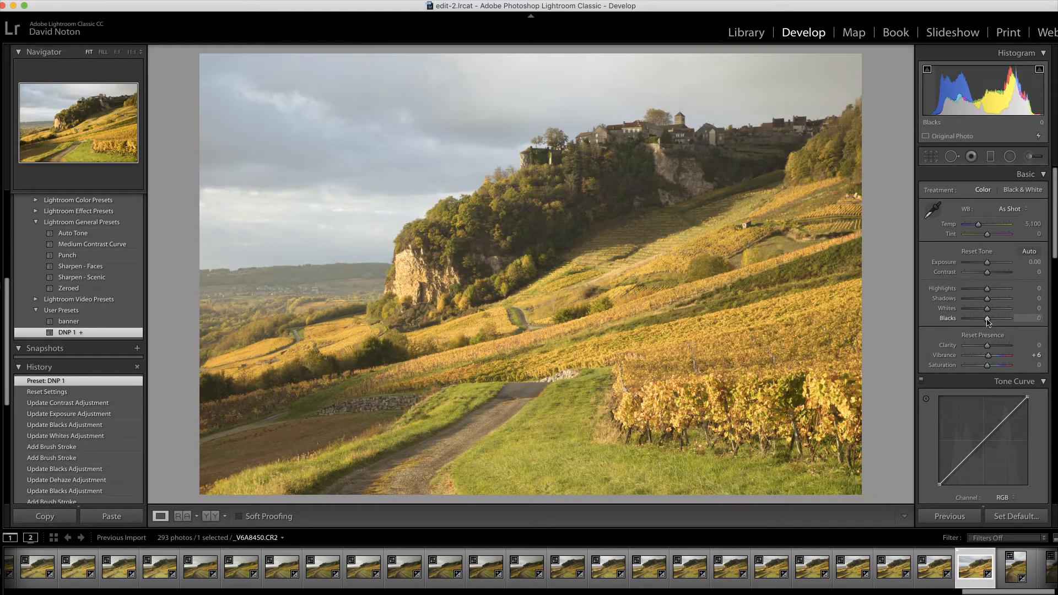
pyautogui.moveTo(987, 322); pyautogui.dragTo(983, 324)
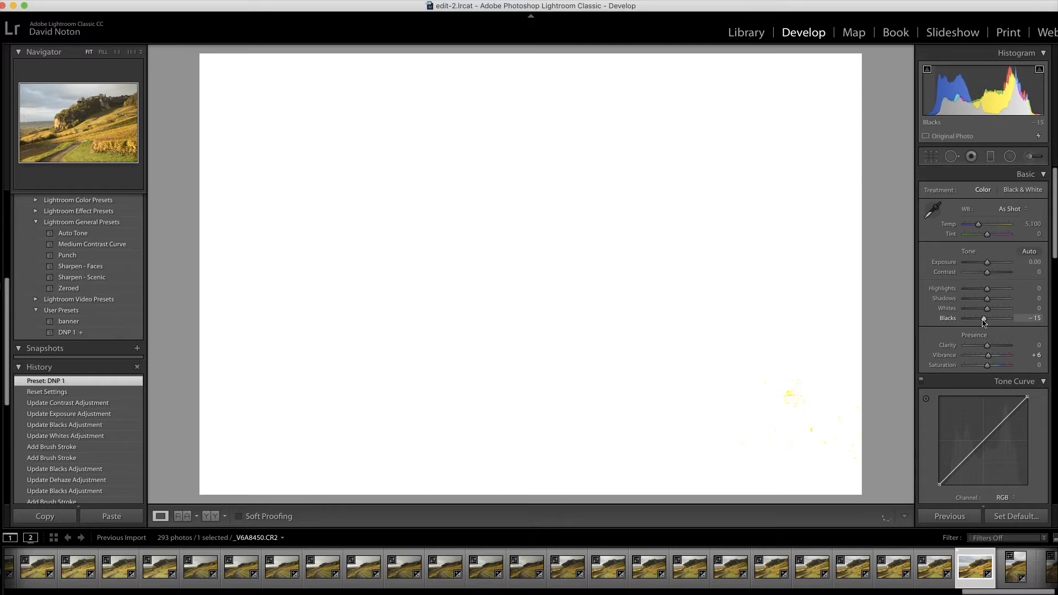
pyautogui.moveTo(984, 322); pyautogui.dragTo(984, 319)
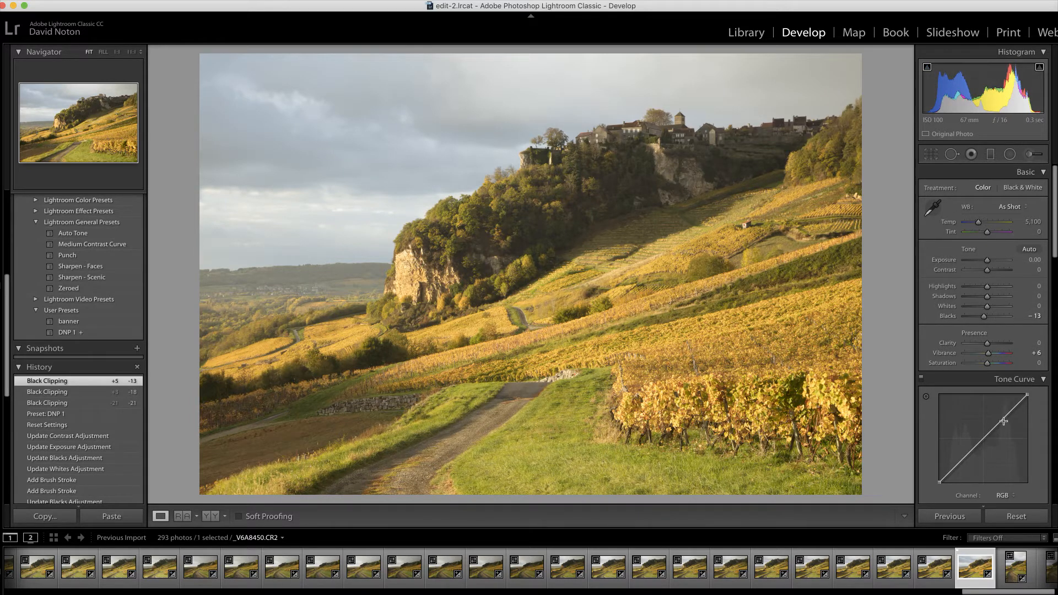
pyautogui.moveTo(985, 438); pyautogui.dragTo(991, 441)
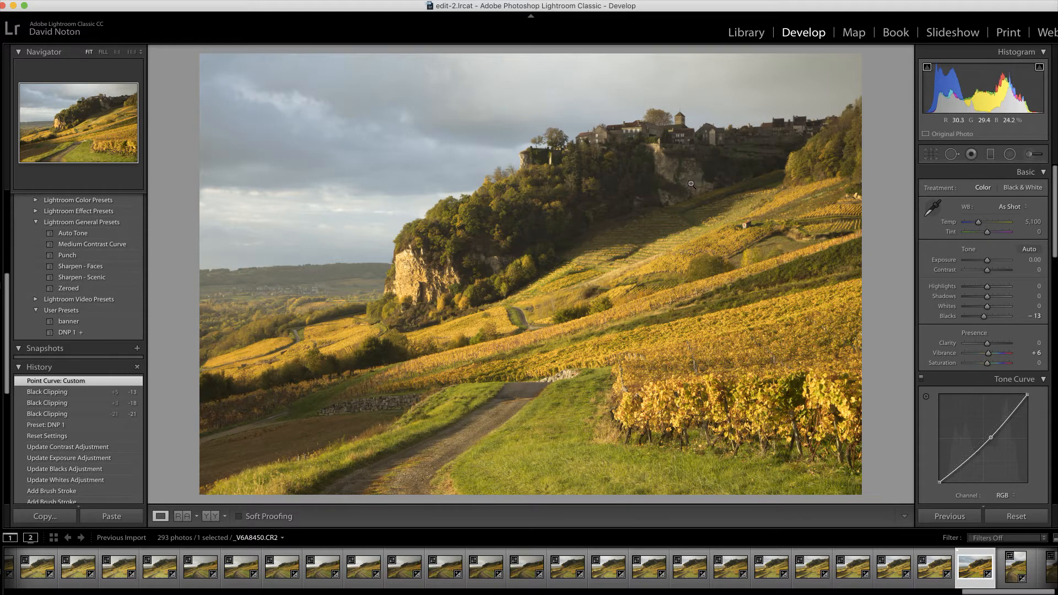
# - Paint an Adjustment Brush mask over the entire sky down to the skyline at size 16, using the mask overlay as a guide
pyautogui.click(1032, 155)
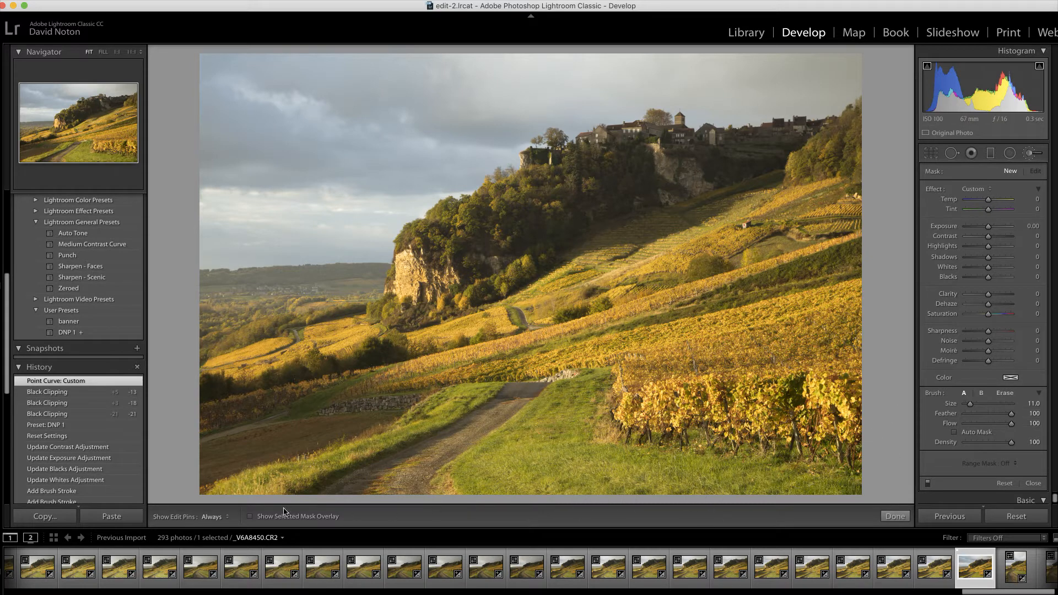
pyautogui.click(250, 517)
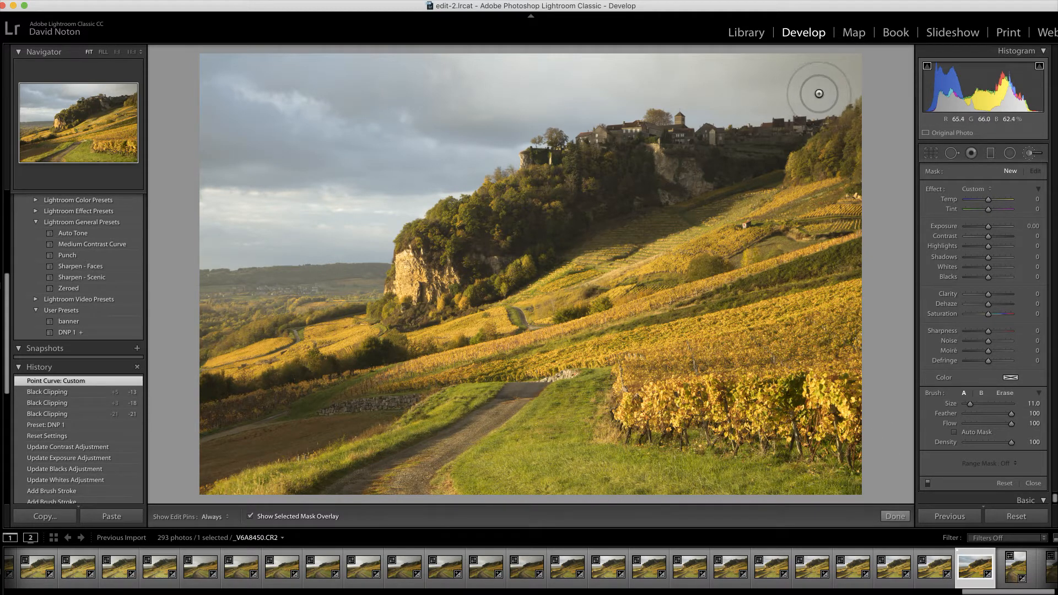
pyautogui.moveTo(852, 85)
pyautogui.mouseDown()
pyautogui.moveTo(825, 108)
pyautogui.moveTo(845, 94)
pyautogui.moveTo(687, 112)
pyautogui.moveTo(781, 108)
pyautogui.moveTo(859, 84)
pyautogui.moveTo(537, 135)
pyautogui.moveTo(485, 173)
pyautogui.moveTo(432, 193)
pyautogui.moveTo(365, 261)
pyautogui.moveTo(174, 272)
pyautogui.moveTo(216, 247)
pyautogui.moveTo(305, 222)
pyautogui.moveTo(373, 220)
pyautogui.moveTo(341, 237)
pyautogui.moveTo(398, 200)
pyautogui.moveTo(182, 223)
pyautogui.moveTo(174, 214)
pyautogui.moveTo(447, 149)
pyautogui.moveTo(395, 176)
pyautogui.moveTo(562, 99)
pyautogui.moveTo(633, 81)
pyautogui.moveTo(904, 54)
pyautogui.moveTo(356, 102)
pyautogui.mouseUp()
pyautogui.moveTo(326, 136)
pyautogui.mouseDown()
pyautogui.moveTo(319, 113)
pyautogui.moveTo(345, 106)
pyautogui.mouseUp()
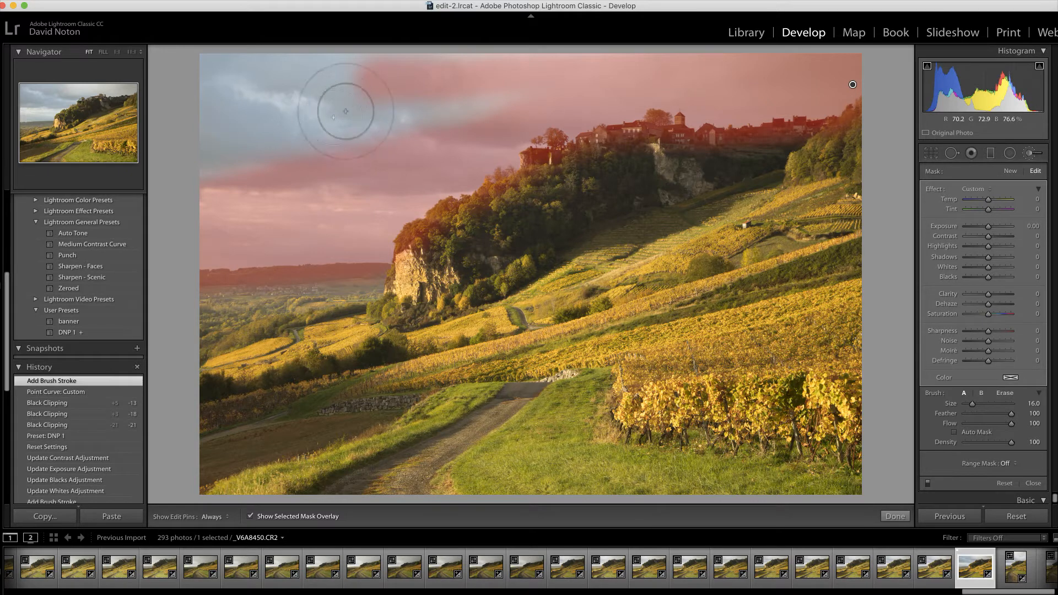
pyautogui.press('h')
pyautogui.scroll(3, 492, 101)
pyautogui.moveTo(492, 101)
pyautogui.mouseDown()
pyautogui.moveTo(559, 85)
pyautogui.moveTo(190, 81)
pyautogui.moveTo(198, 184)
pyautogui.moveTo(371, 122)
pyautogui.moveTo(260, 105)
pyautogui.moveTo(271, 101)
pyautogui.moveTo(243, 114)
pyautogui.moveTo(212, 163)
pyautogui.moveTo(220, 179)
pyautogui.moveTo(355, 119)
pyautogui.moveTo(437, 109)
pyautogui.moveTo(564, 66)
pyautogui.moveTo(861, 57)
pyautogui.moveTo(690, 71)
pyautogui.moveTo(456, 130)
pyautogui.moveTo(394, 128)
pyautogui.moveTo(421, 108)
pyautogui.mouseUp()
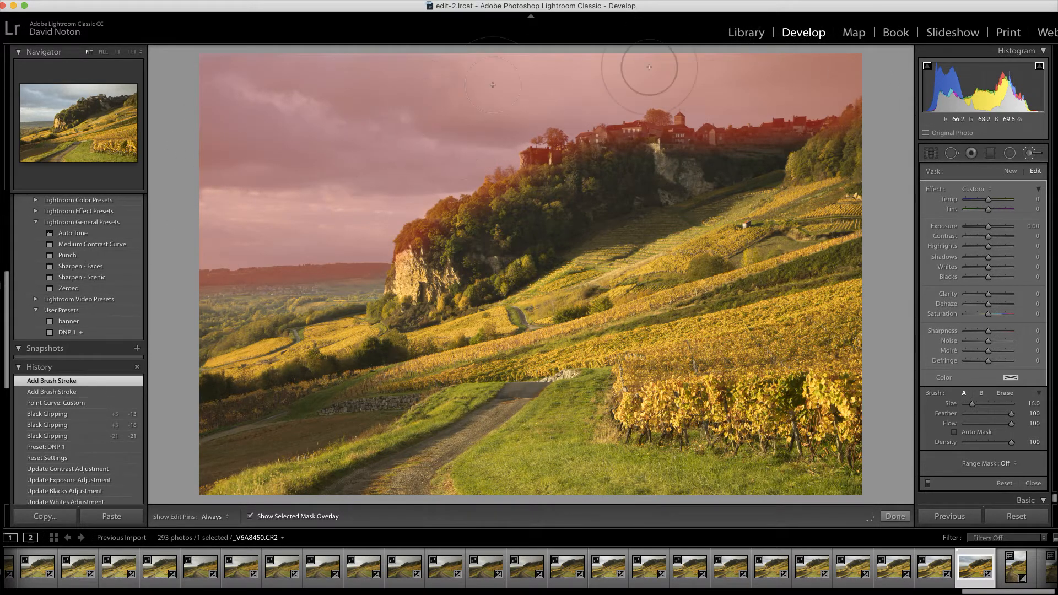
pyautogui.press('h')
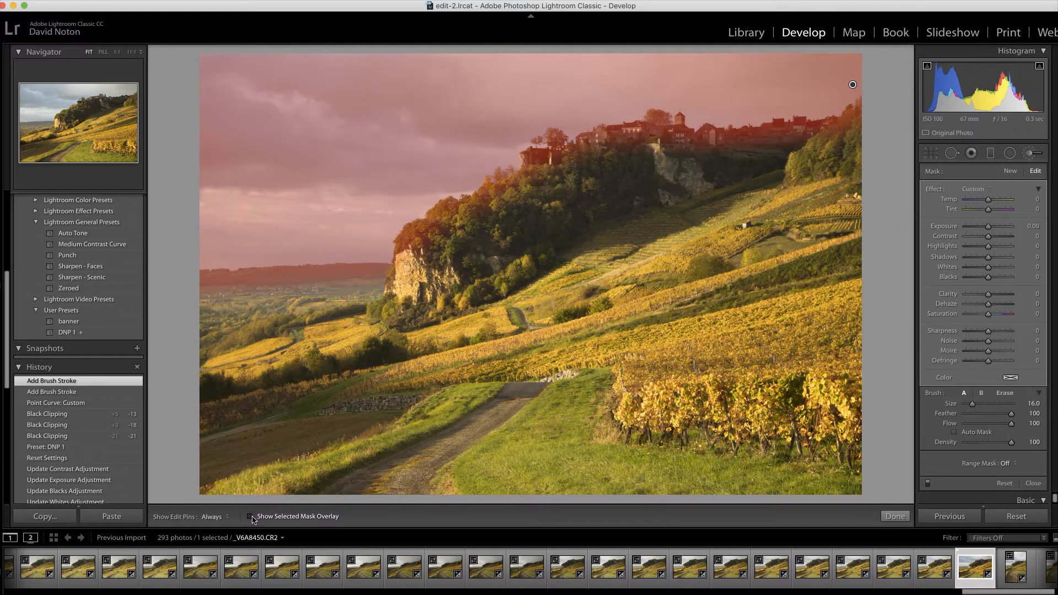
pyautogui.click(250, 517)
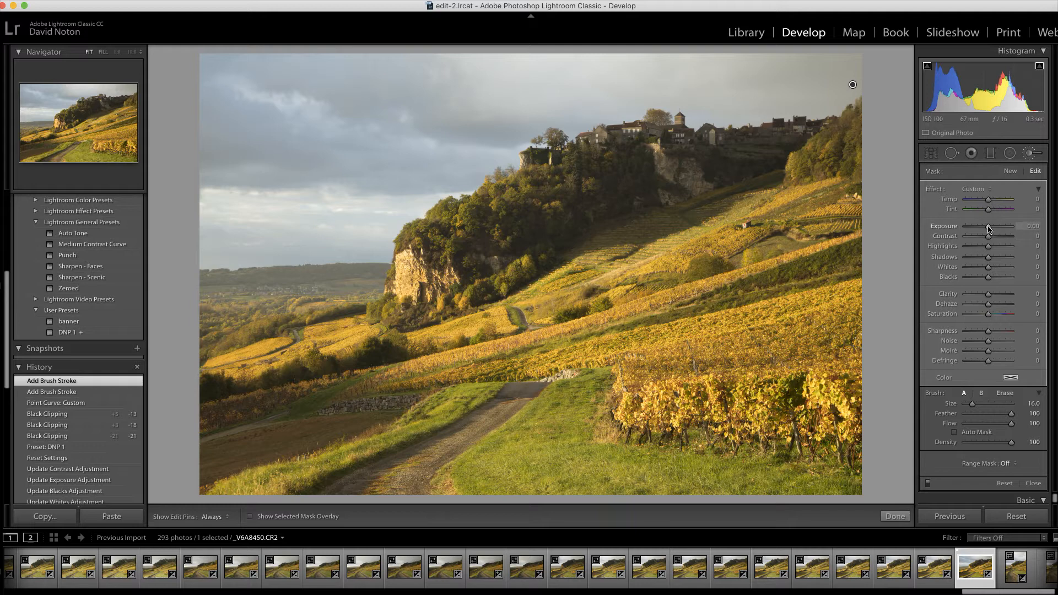
# - Set the sky mask's Exposure to -1.01 and its Contrast to 46
pyautogui.moveTo(986, 231); pyautogui.dragTo(982, 230)
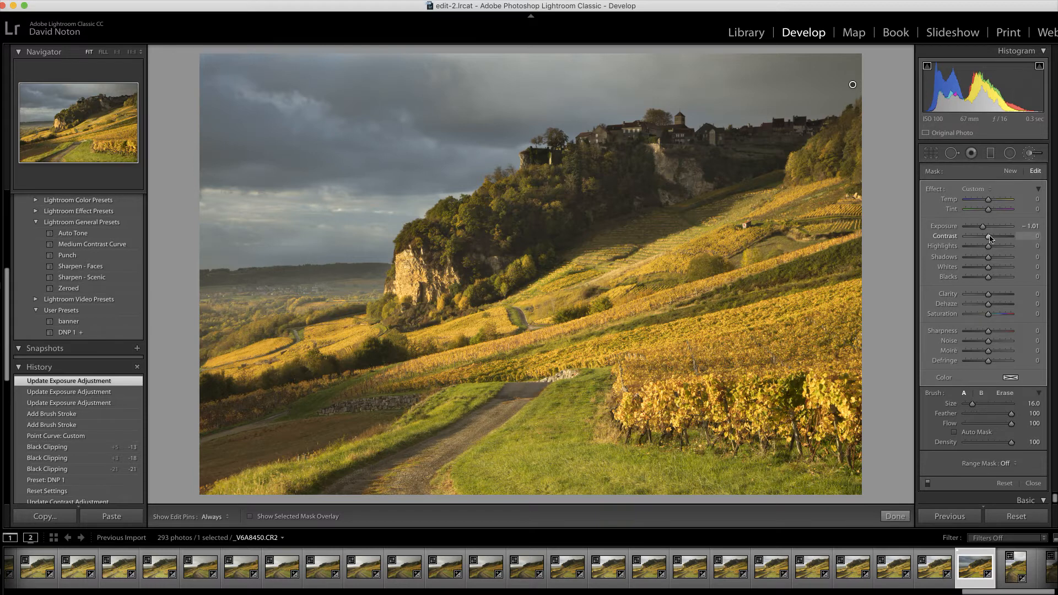
pyautogui.moveTo(989, 238); pyautogui.dragTo(992, 240)
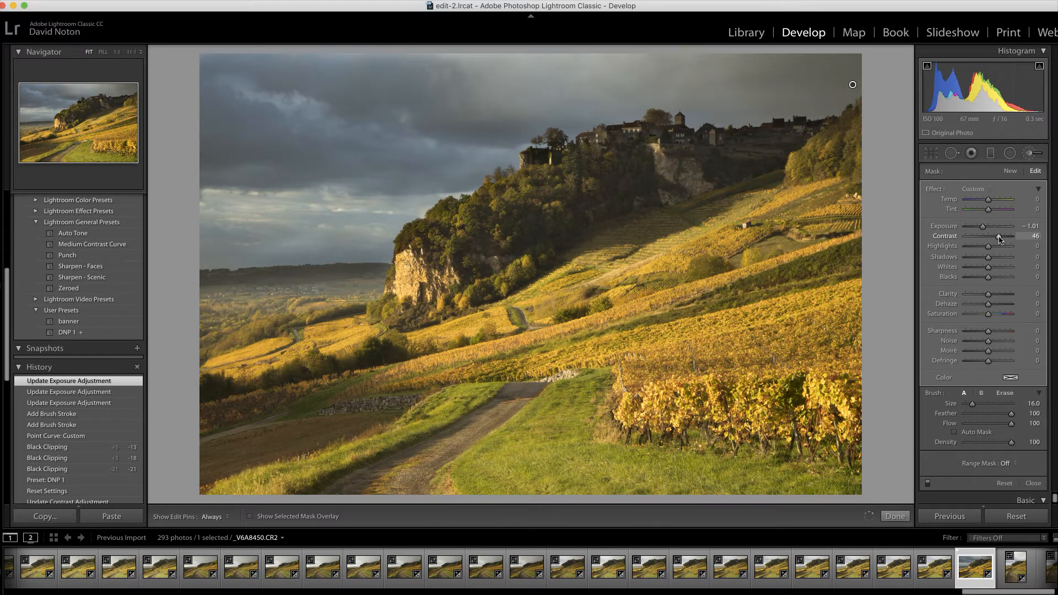
pyautogui.moveTo(1001, 239); pyautogui.dragTo(1000, 239)
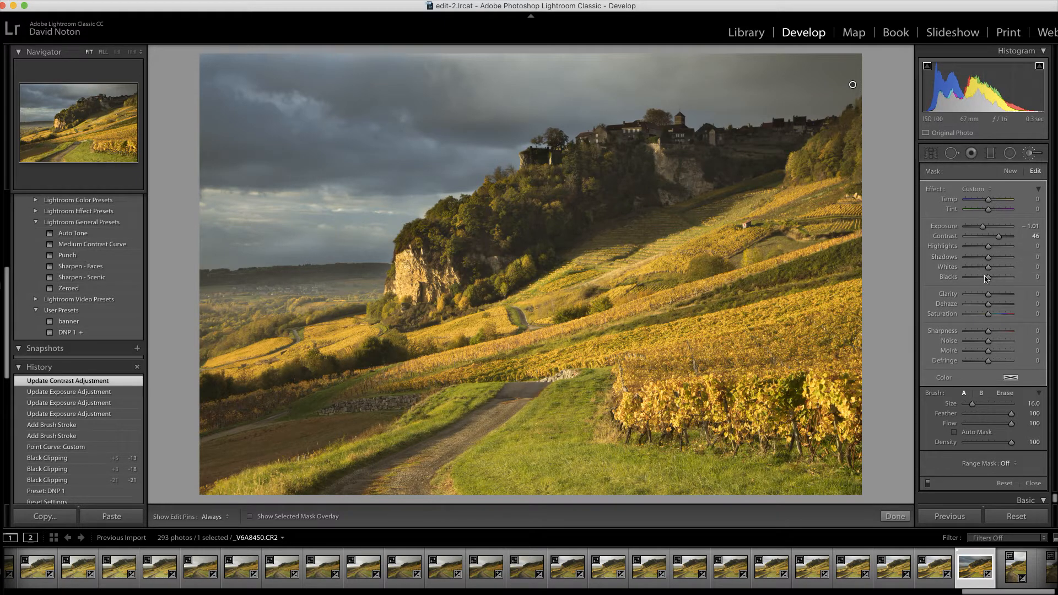
# - Set the sky mask's Blacks to -13 and its Whites to 35
pyautogui.moveTo(987, 280); pyautogui.dragTo(983, 280)
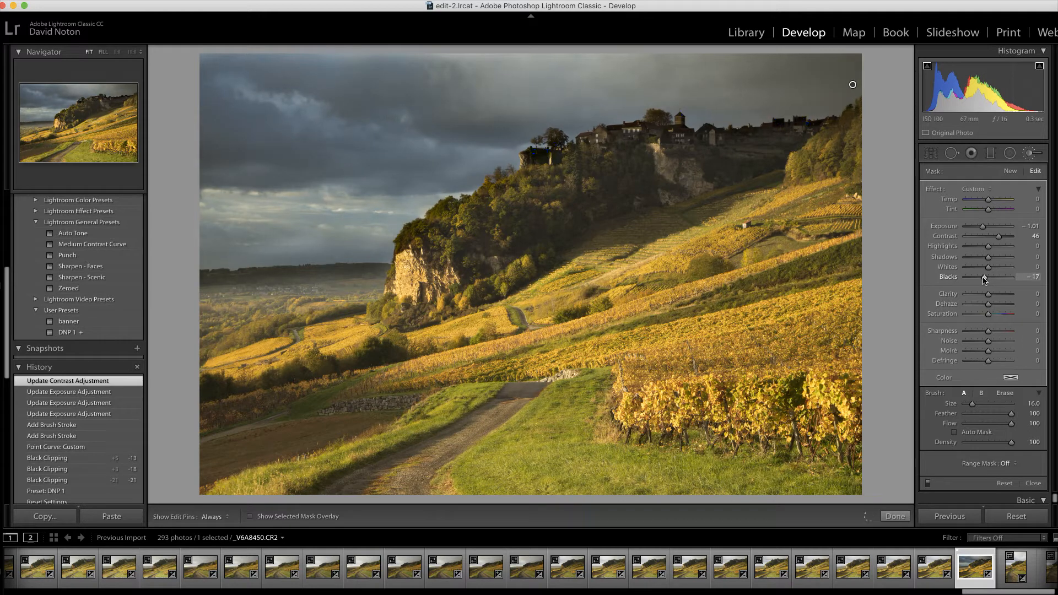
pyautogui.moveTo(983, 280); pyautogui.dragTo(985, 281)
pyautogui.moveTo(985, 279); pyautogui.dragTo(984, 279)
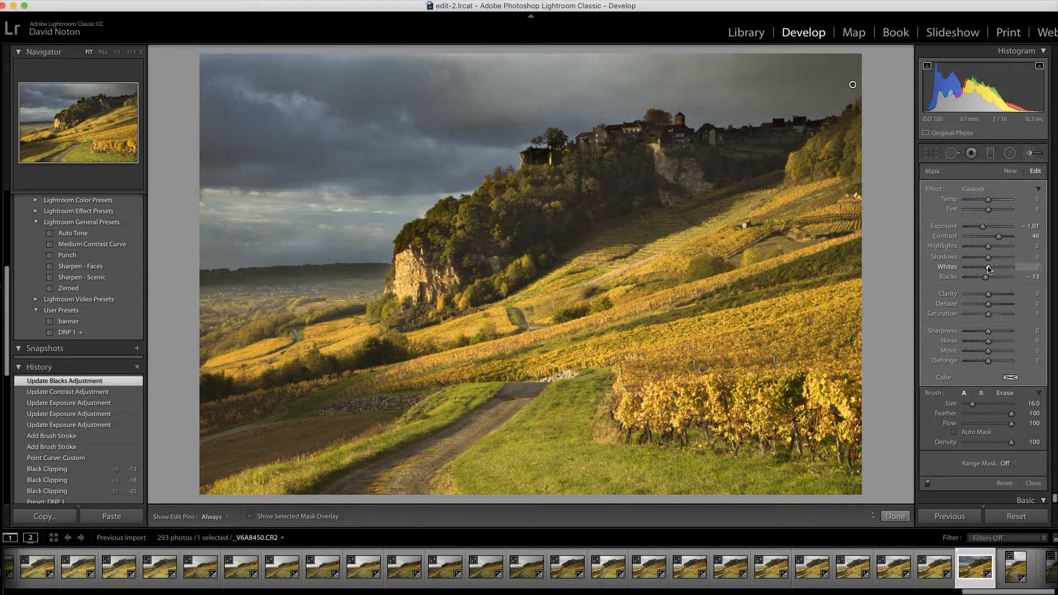
pyautogui.moveTo(996, 268); pyautogui.dragTo(999, 269)
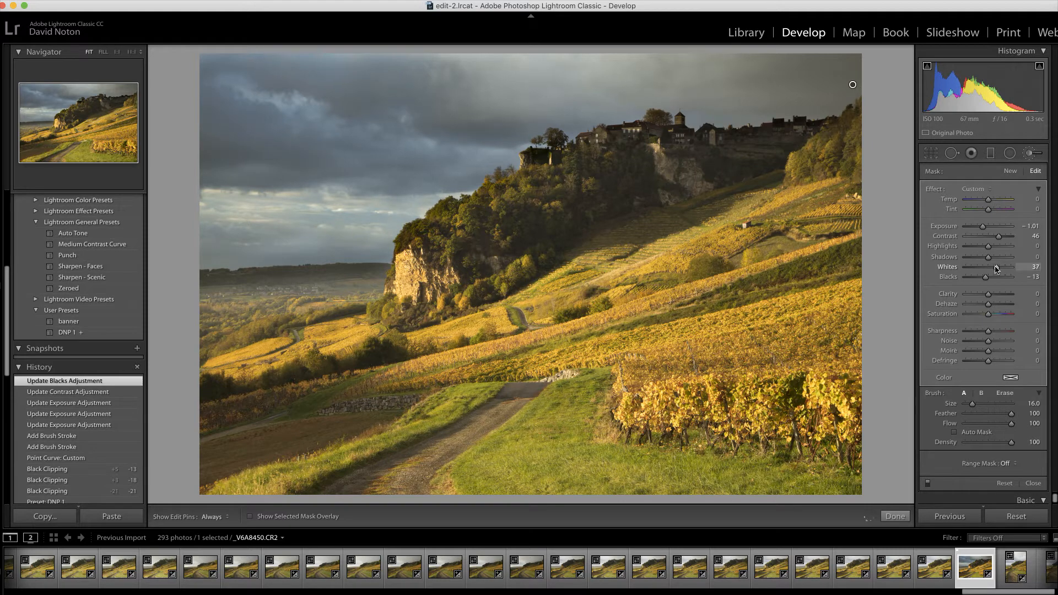
pyautogui.moveTo(997, 269); pyautogui.dragTo(995, 268)
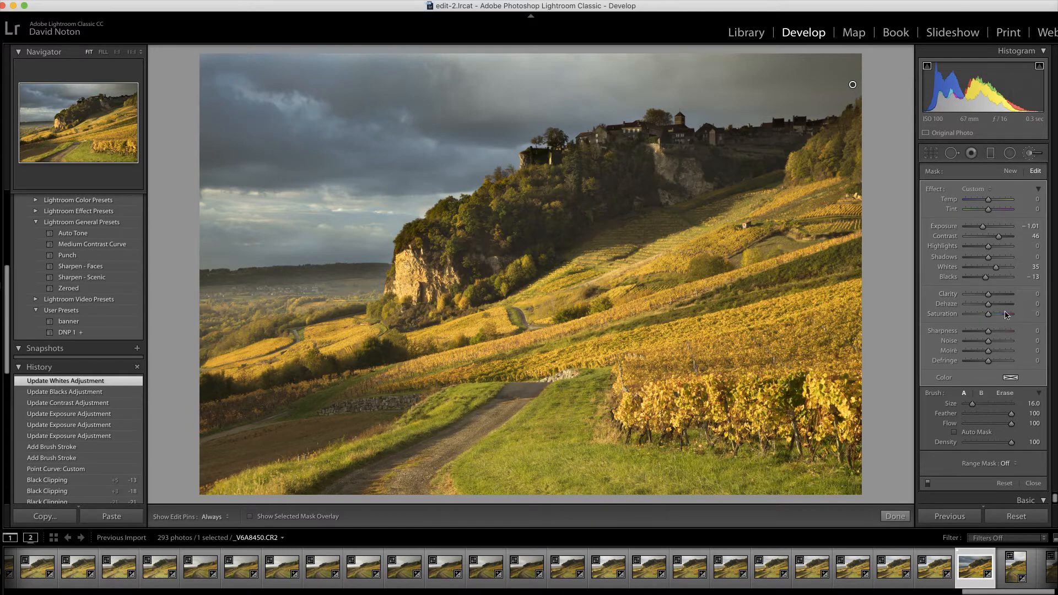
# - Apply a Luminance range mask to the sky brush adjustment and set its range to 50/100
pyautogui.click(1016, 465)
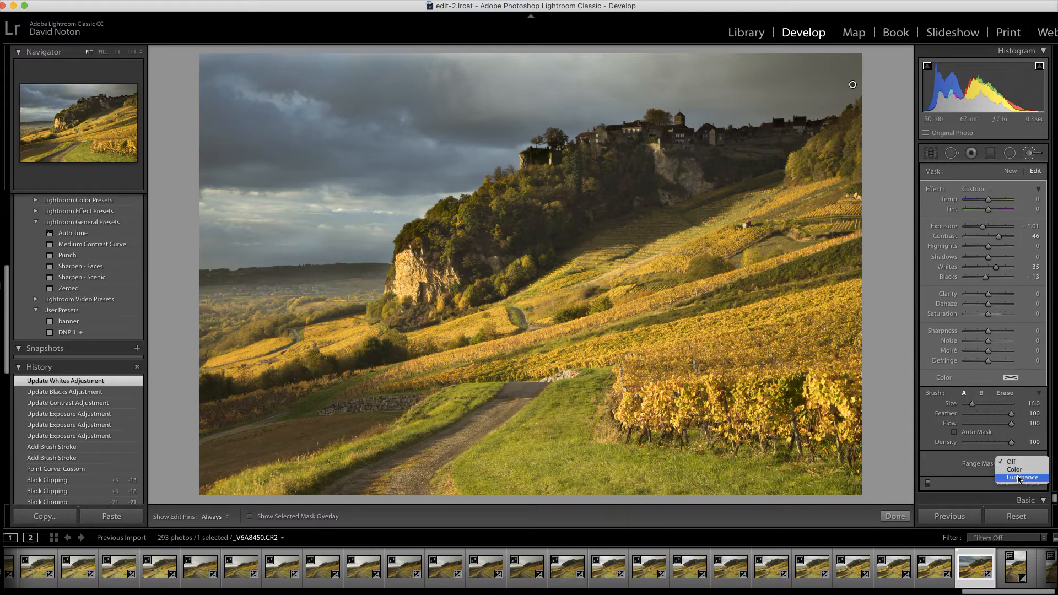
pyautogui.click(1018, 479)
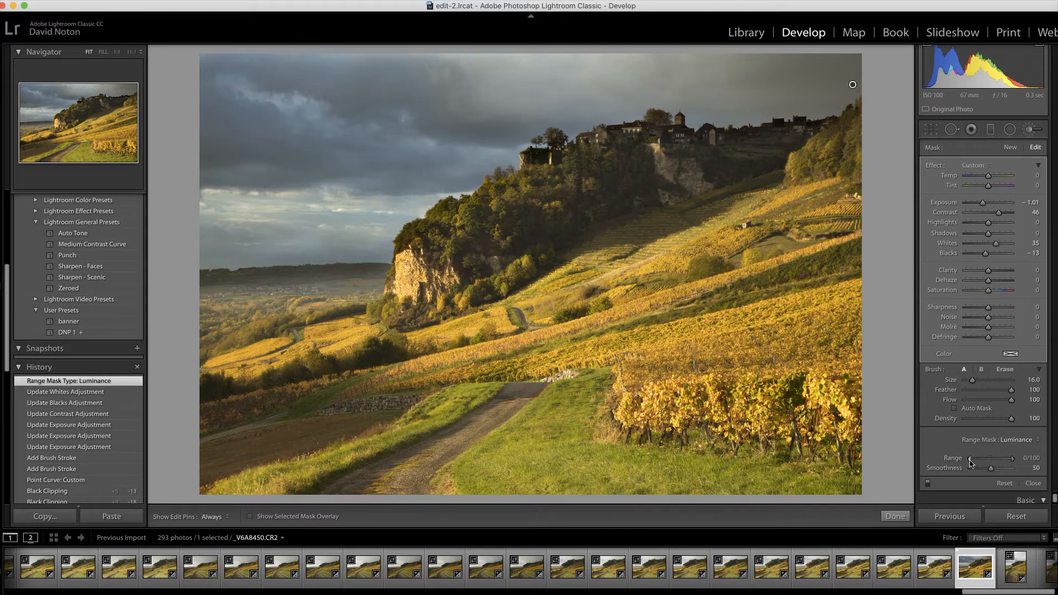
pyautogui.moveTo(970, 460); pyautogui.dragTo(972, 460)
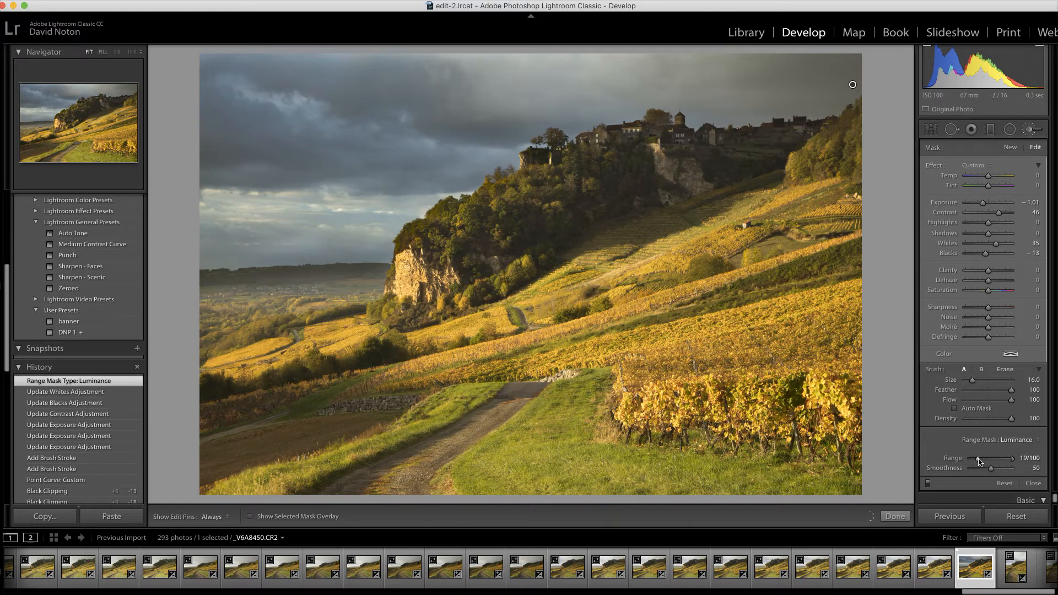
pyautogui.moveTo(986, 461); pyautogui.dragTo(991, 462)
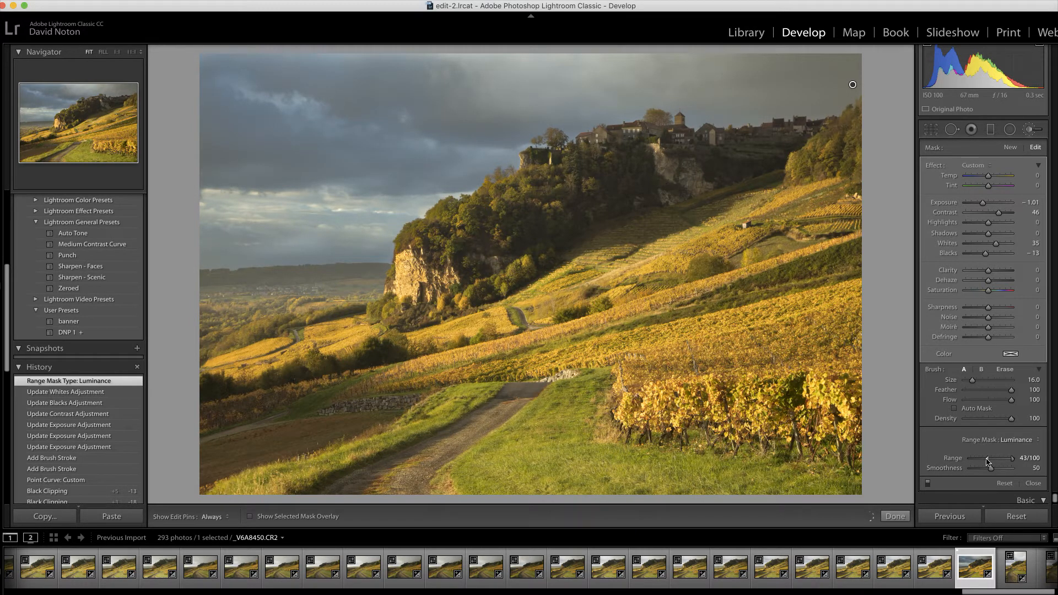
pyautogui.moveTo(987, 460); pyautogui.dragTo(988, 461)
pyautogui.moveTo(987, 462); pyautogui.dragTo(985, 461)
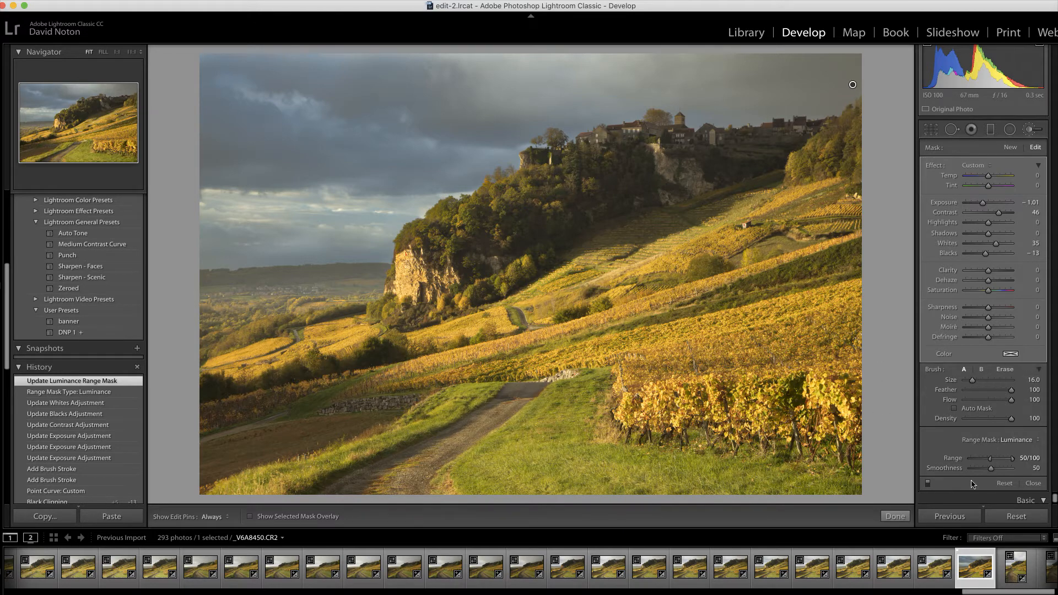
# - Paint a new Adjustment Brush mask over the distant valley beside the cliff at size 16, checking its coverage with the mask overlay
pyautogui.click(895, 516)
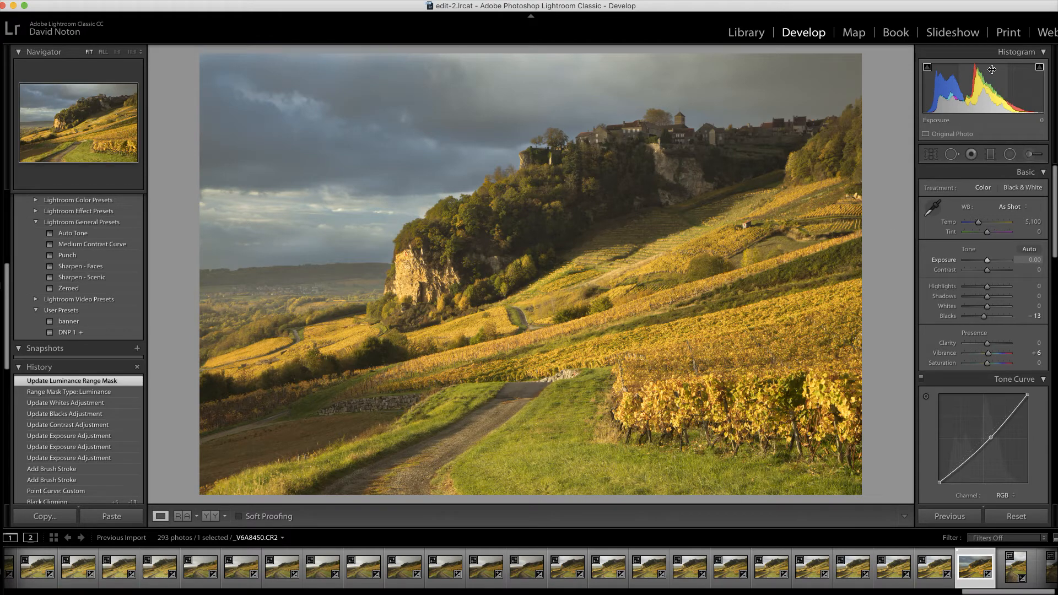
pyautogui.click(1030, 155)
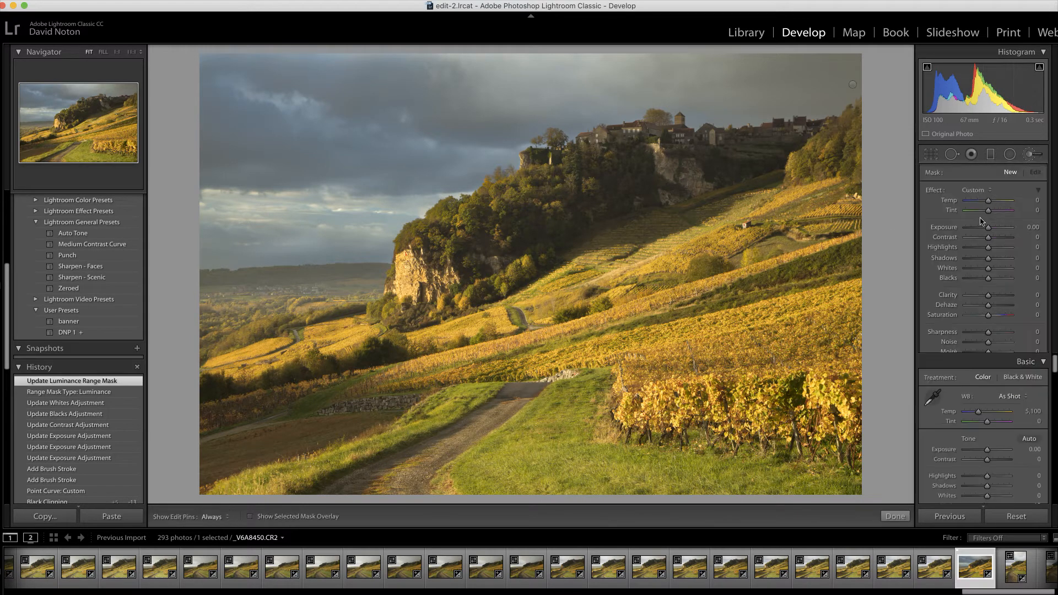
pyautogui.click(251, 516)
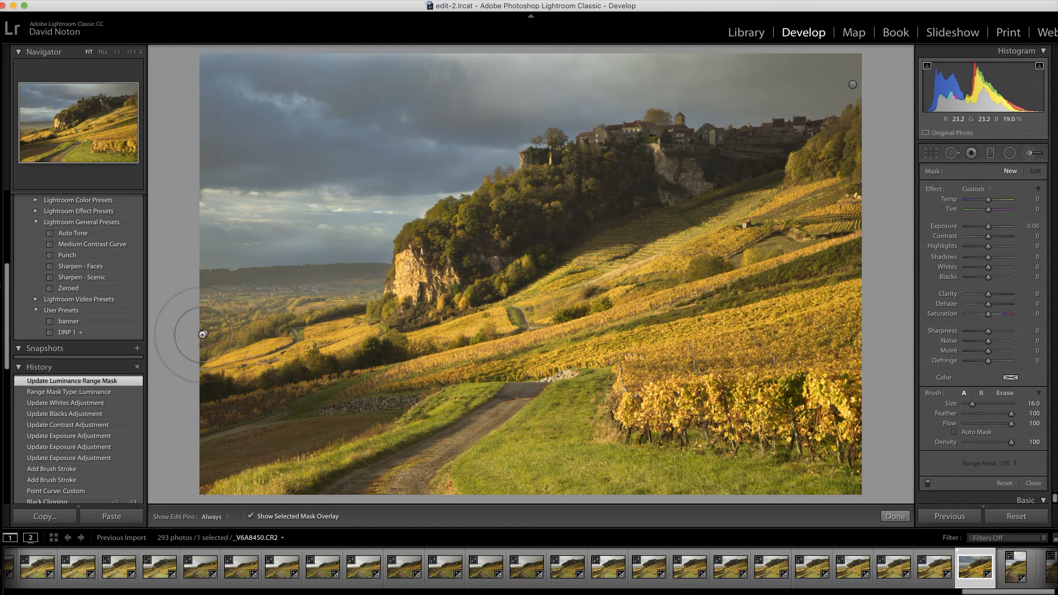
pyautogui.press('h')
pyautogui.moveTo(203, 334)
pyautogui.mouseDown()
pyautogui.moveTo(237, 339)
pyautogui.moveTo(286, 311)
pyautogui.moveTo(380, 287)
pyautogui.moveTo(189, 308)
pyautogui.moveTo(176, 330)
pyautogui.moveTo(198, 333)
pyautogui.moveTo(173, 352)
pyautogui.moveTo(181, 358)
pyautogui.mouseUp()
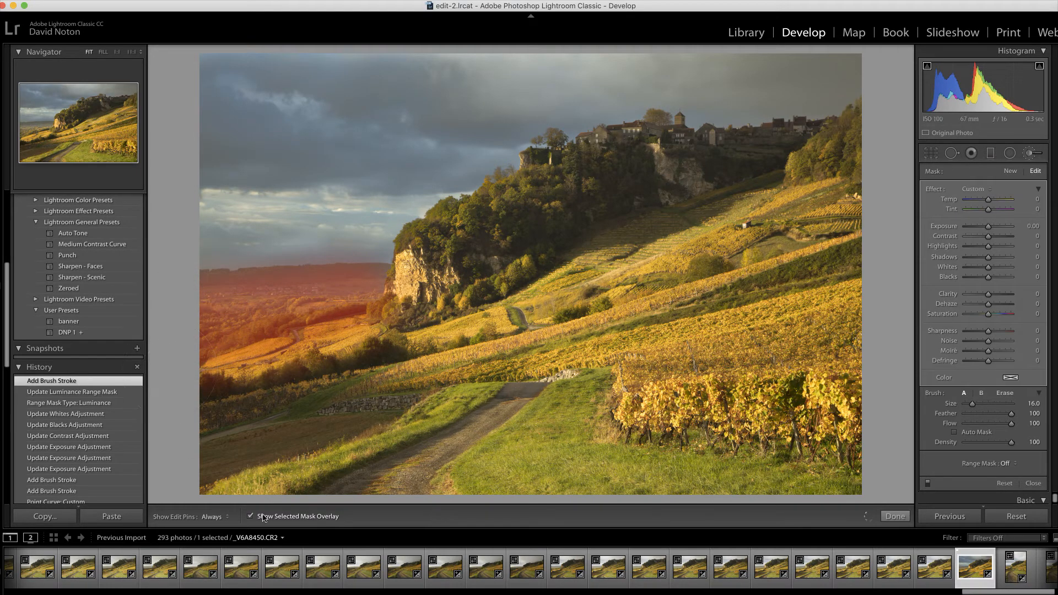
pyautogui.click(251, 516)
pyautogui.click(251, 516)
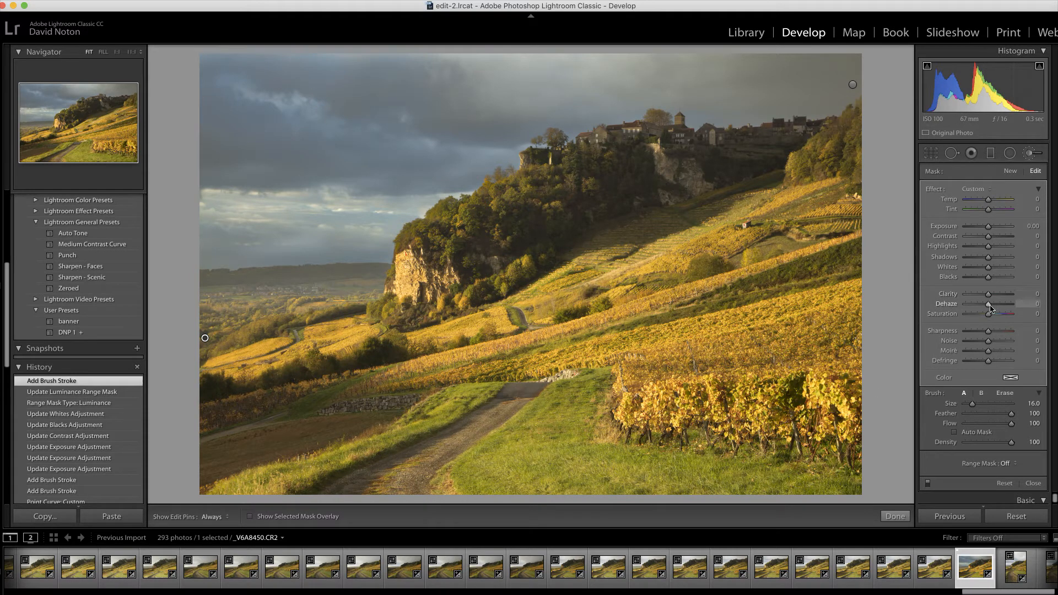
# - Set the valley mask's Dehaze to 21 and try slightly lower Blacks before resetting them to 0
pyautogui.moveTo(990, 306); pyautogui.dragTo(995, 307)
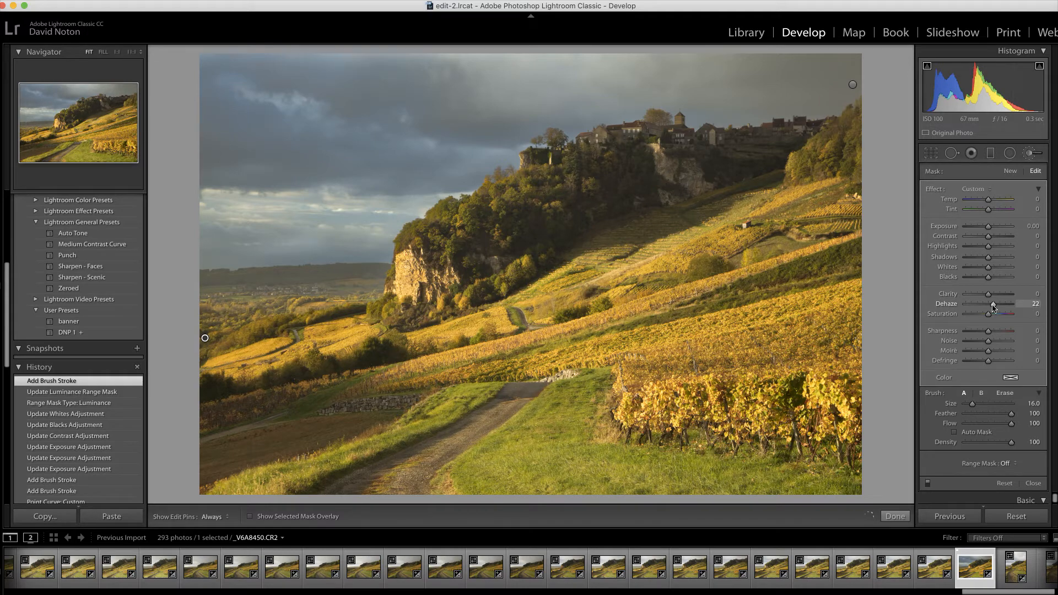
pyautogui.moveTo(992, 308); pyautogui.dragTo(992, 307)
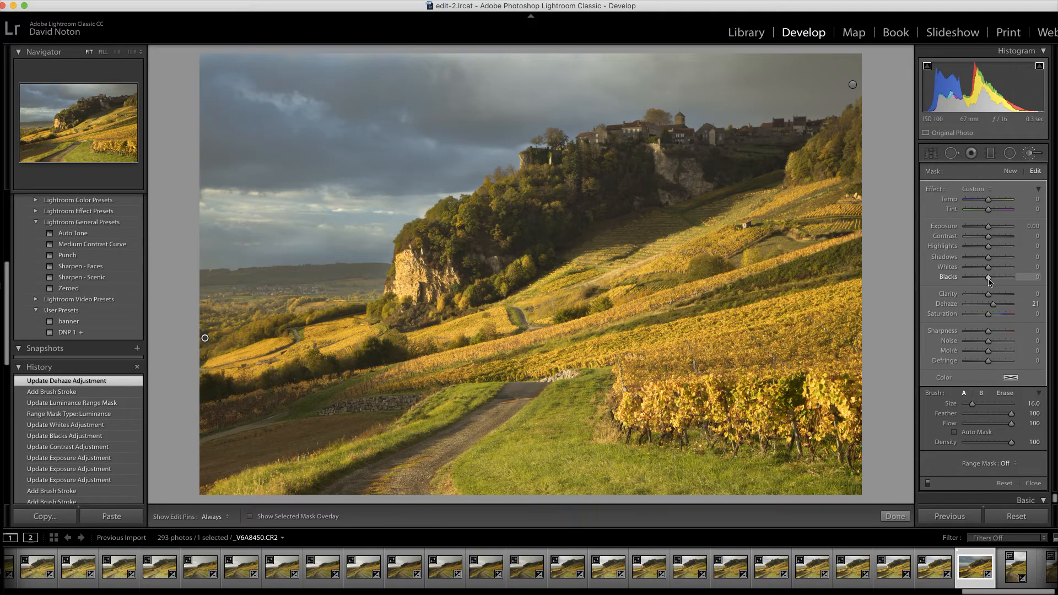
pyautogui.moveTo(989, 279); pyautogui.dragTo(990, 278)
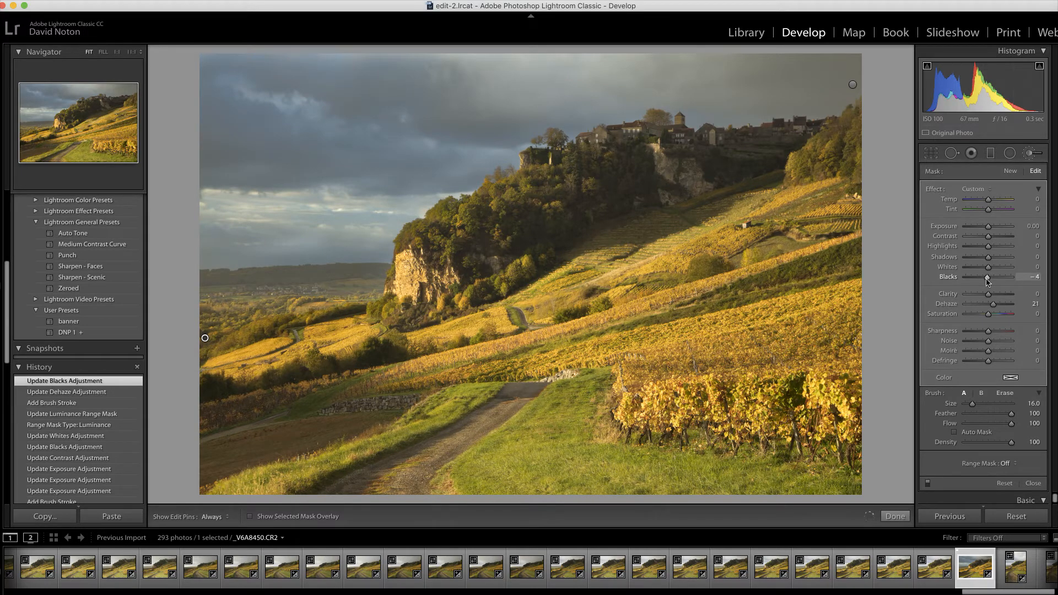
pyautogui.doubleClick(987, 277)
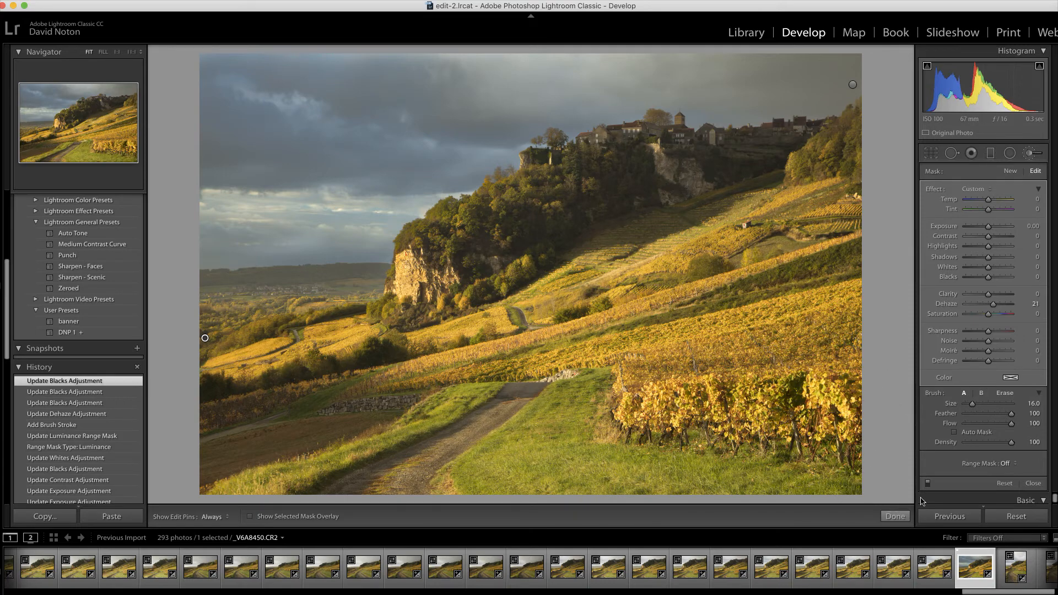
# - Finish the valley adjustment and start a new Adjustment Brush mask with the mask overlay shown
pyautogui.click(895, 516)
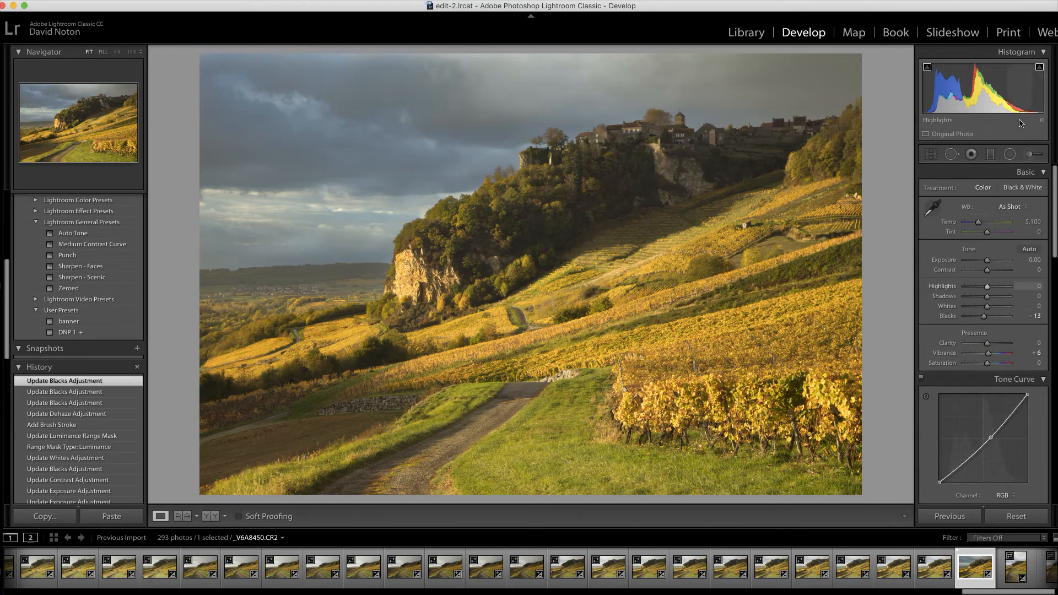
pyautogui.click(1034, 158)
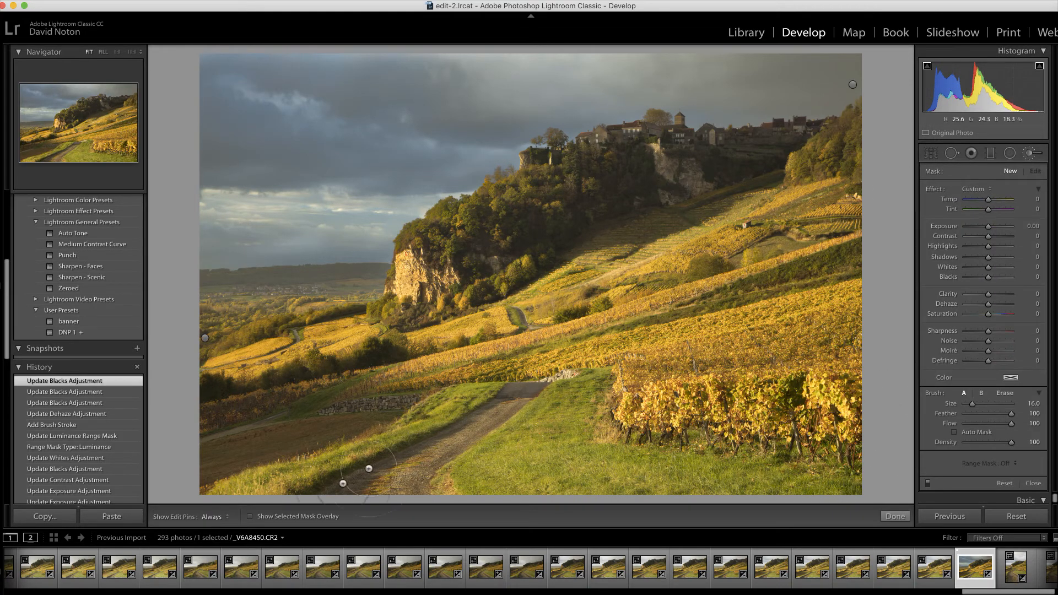
pyautogui.click(250, 517)
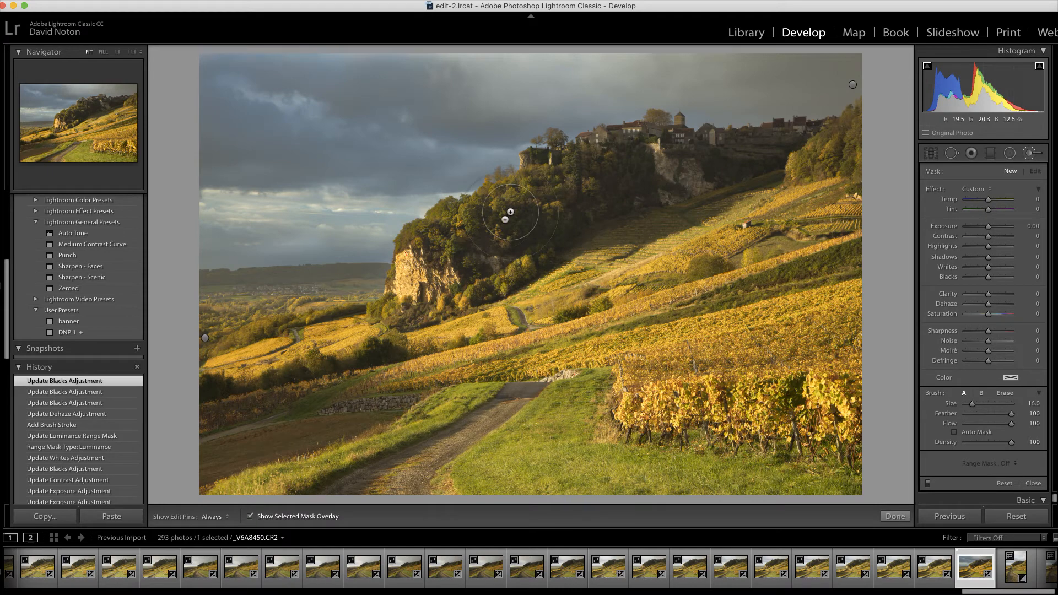
pyautogui.press('h')
pyautogui.moveTo(553, 220)
pyautogui.mouseDown()
pyautogui.moveTo(485, 243)
pyautogui.moveTo(604, 206)
pyautogui.moveTo(612, 190)
pyautogui.moveTo(548, 185)
pyautogui.moveTo(526, 160)
pyautogui.moveTo(545, 191)
pyautogui.mouseUp()
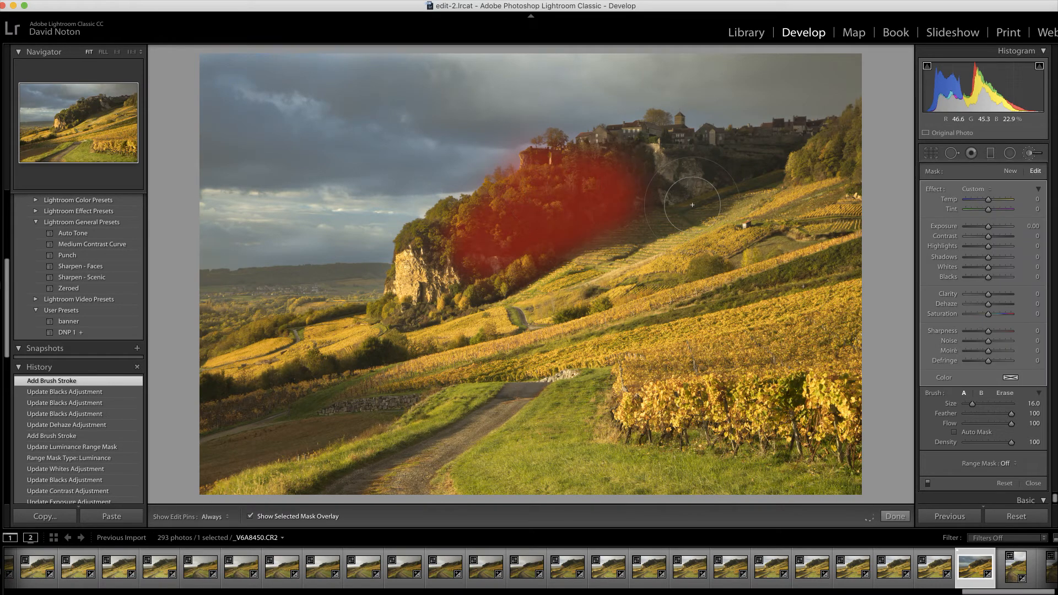
pyautogui.press('h')
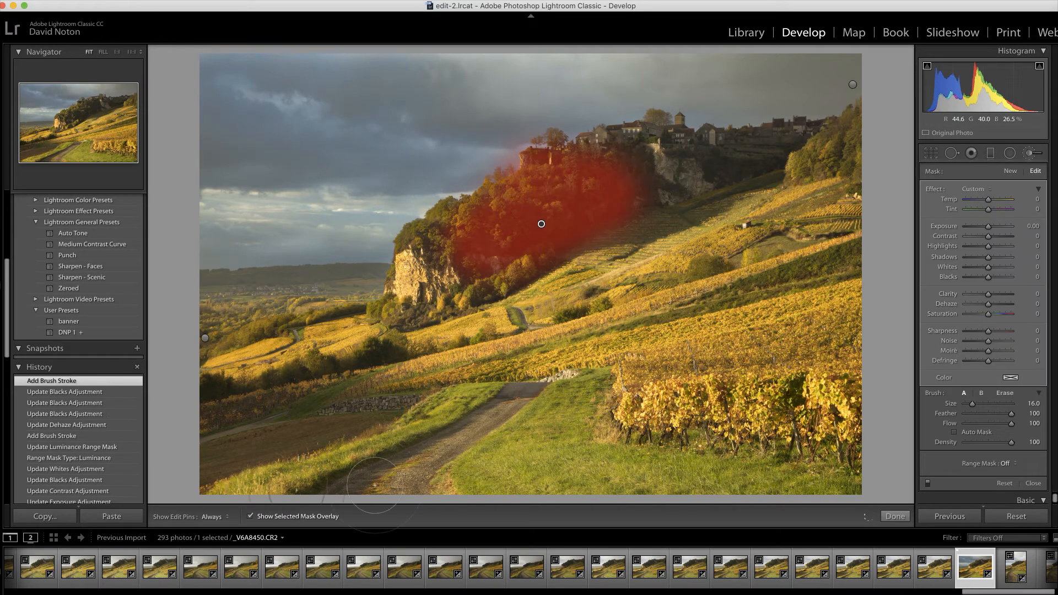
pyautogui.click(54, 394)
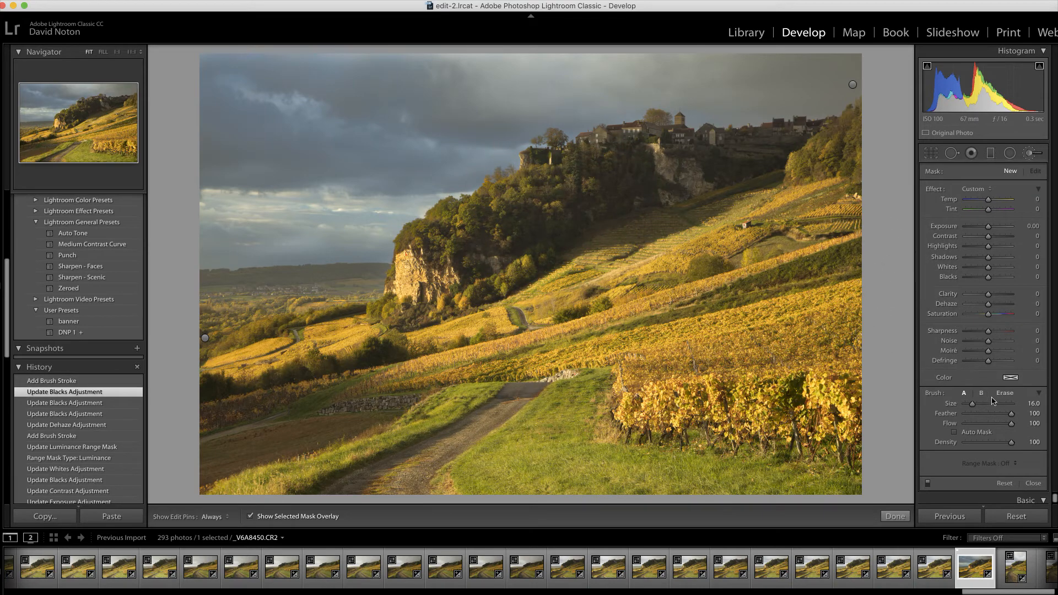
# - Paint a mask over the shaded wooded cliff and hilltop village with Auto Mask on, using size 16 and reducing to size 6 for the far end
pyautogui.press('h')
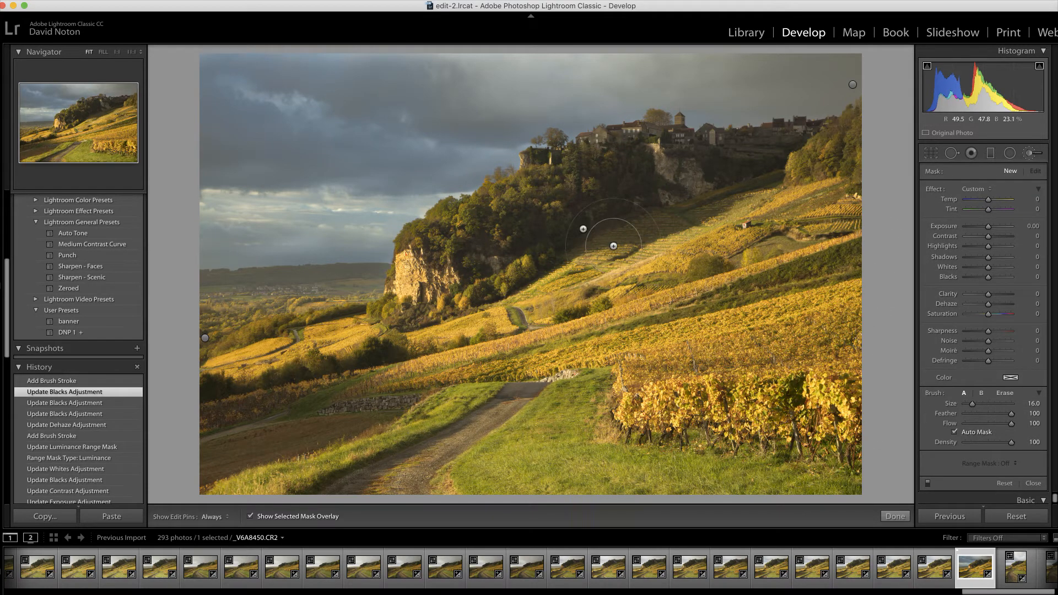
pyautogui.moveTo(575, 205); pyautogui.dragTo(502, 214)
pyautogui.moveTo(553, 190)
pyautogui.mouseDown()
pyautogui.moveTo(556, 178)
pyautogui.moveTo(619, 154)
pyautogui.moveTo(702, 162)
pyautogui.moveTo(789, 145)
pyautogui.mouseUp()
pyautogui.moveTo(622, 202)
pyautogui.mouseDown()
pyautogui.moveTo(658, 203)
pyautogui.moveTo(594, 211)
pyautogui.moveTo(759, 162)
pyautogui.moveTo(705, 180)
pyautogui.mouseUp()
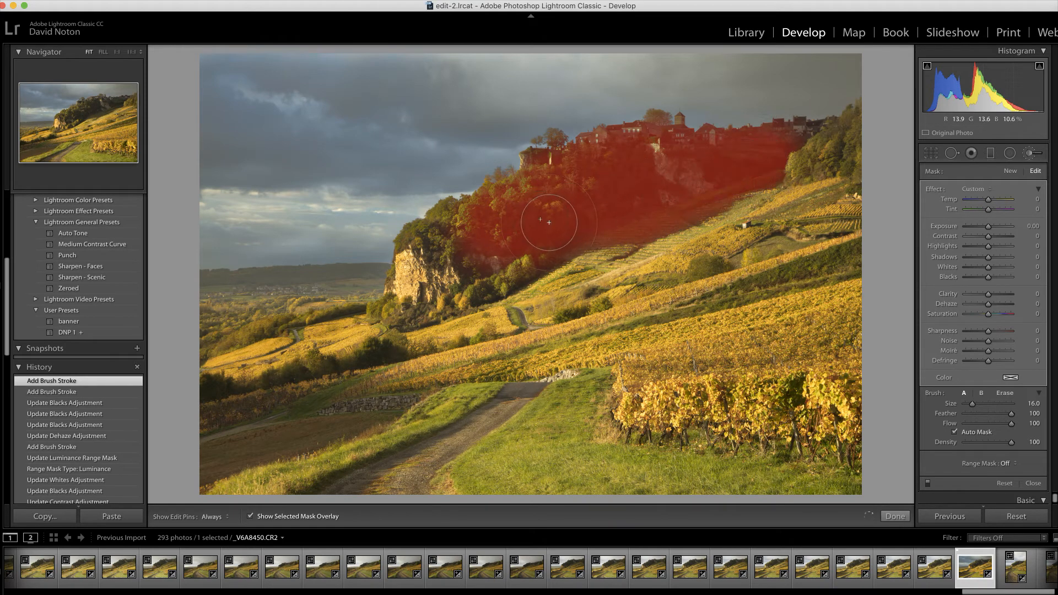
pyautogui.press('h')
pyautogui.scroll(-9, 766, 149)
pyautogui.scroll(-1, 794, 135)
pyautogui.press('h')
pyautogui.moveTo(803, 129); pyautogui.dragTo(769, 136)
pyautogui.press('h')
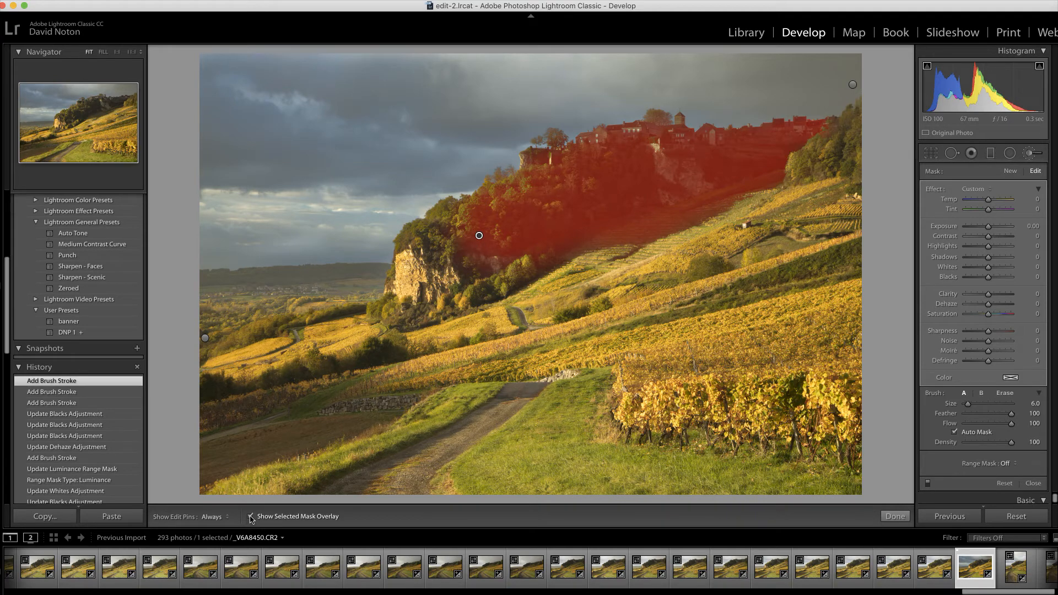
pyautogui.press('o')
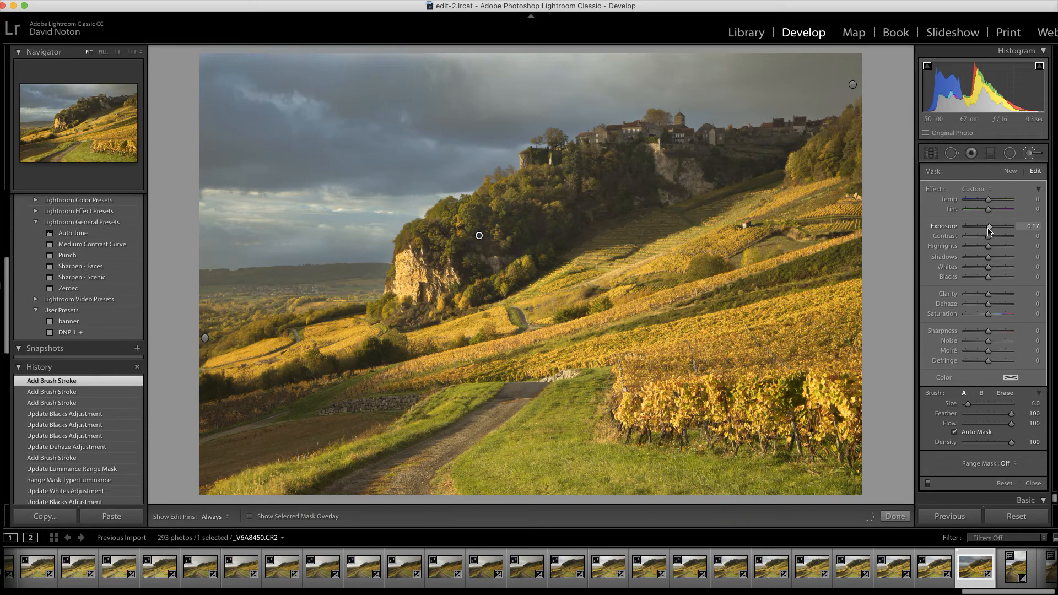
# - Set the cliff and village mask's Exposure to 0.25, Whites to 30 and Blacks to -19, and finish the brush adjustment
pyautogui.moveTo(991, 230); pyautogui.dragTo(989, 231)
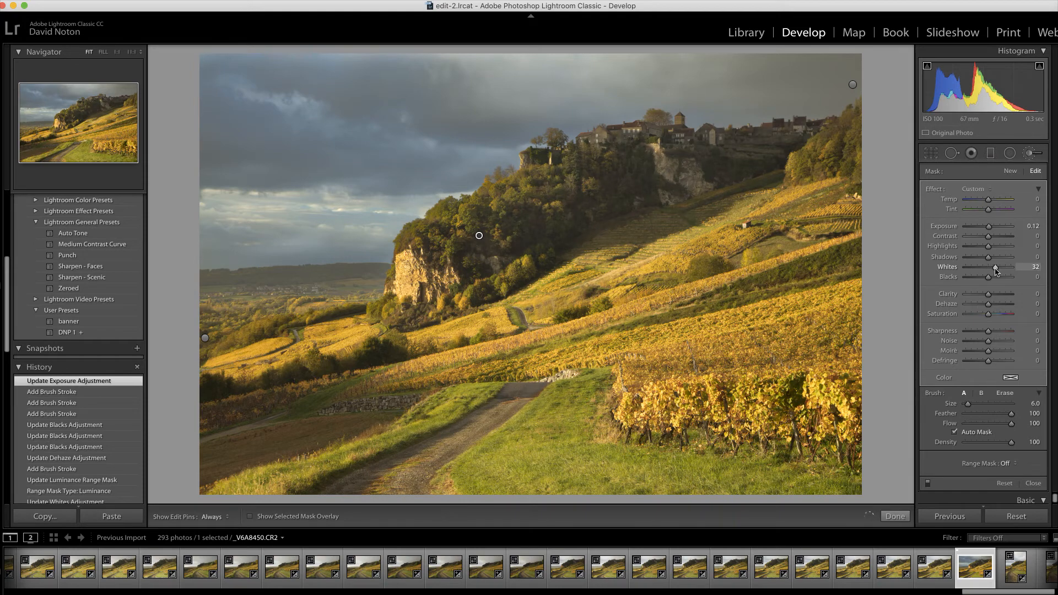
pyautogui.moveTo(994, 272); pyautogui.dragTo(994, 272)
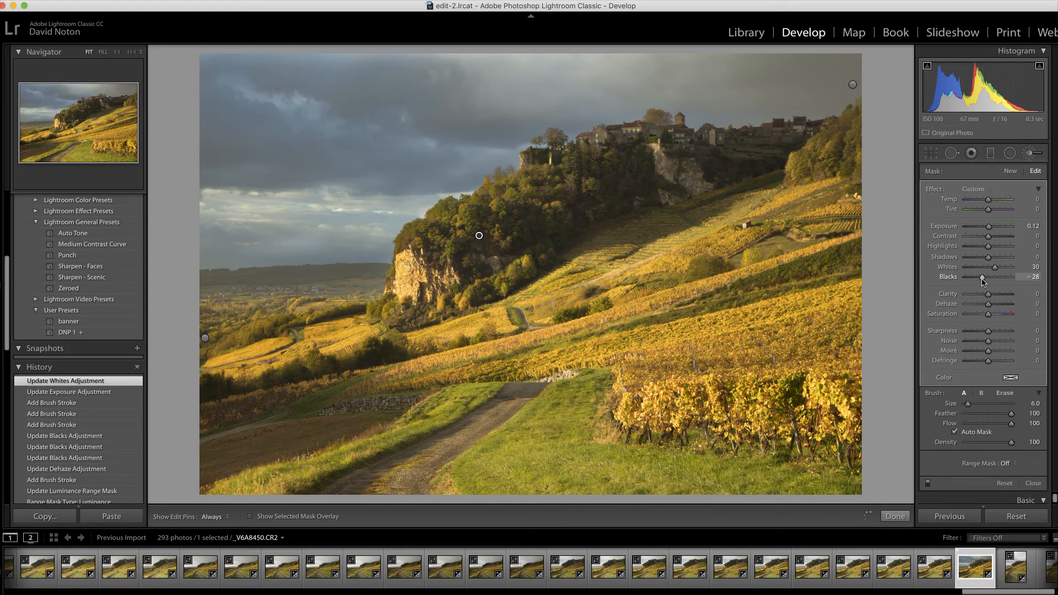
pyautogui.moveTo(983, 281); pyautogui.dragTo(986, 282)
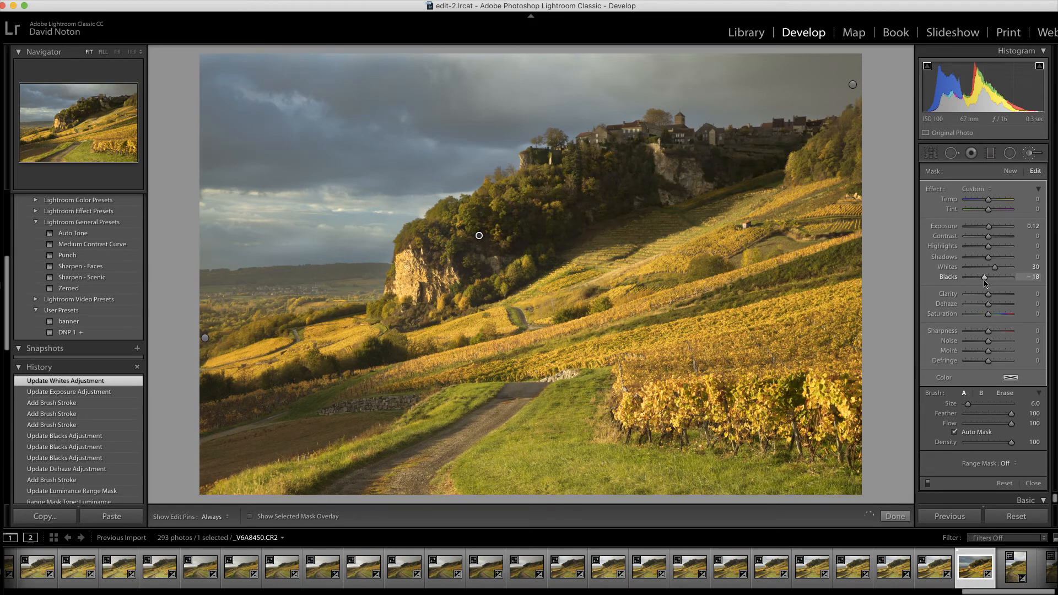
pyautogui.moveTo(986, 283); pyautogui.dragTo(984, 283)
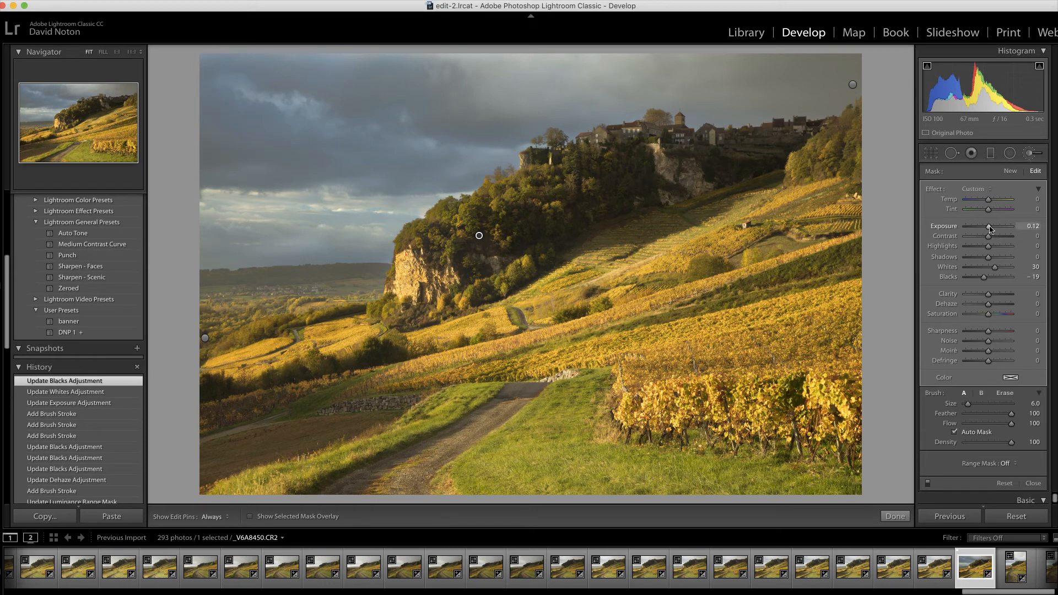
pyautogui.moveTo(990, 228); pyautogui.dragTo(990, 230)
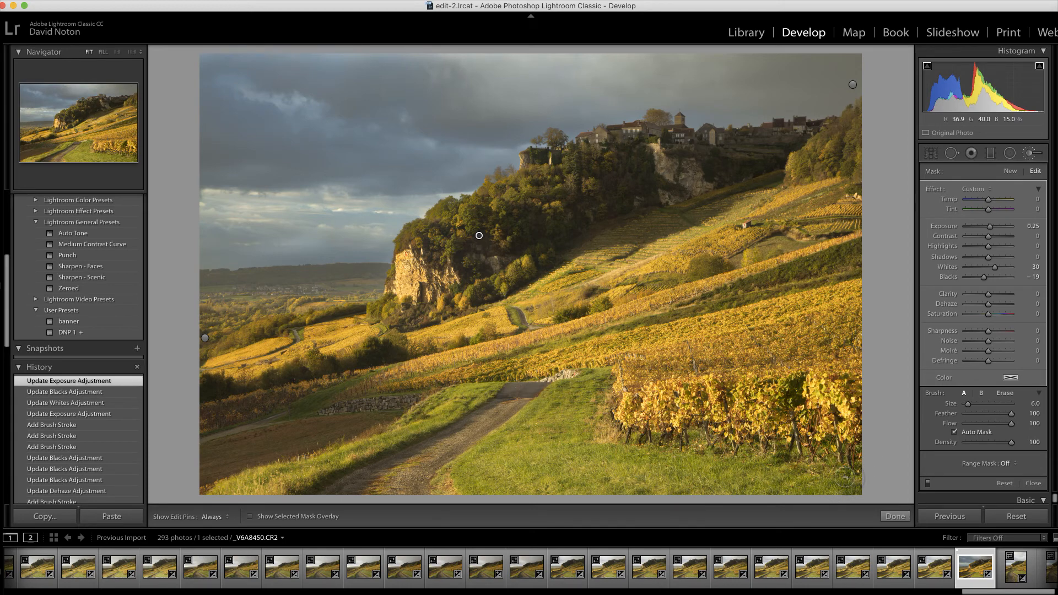
pyautogui.click(893, 511)
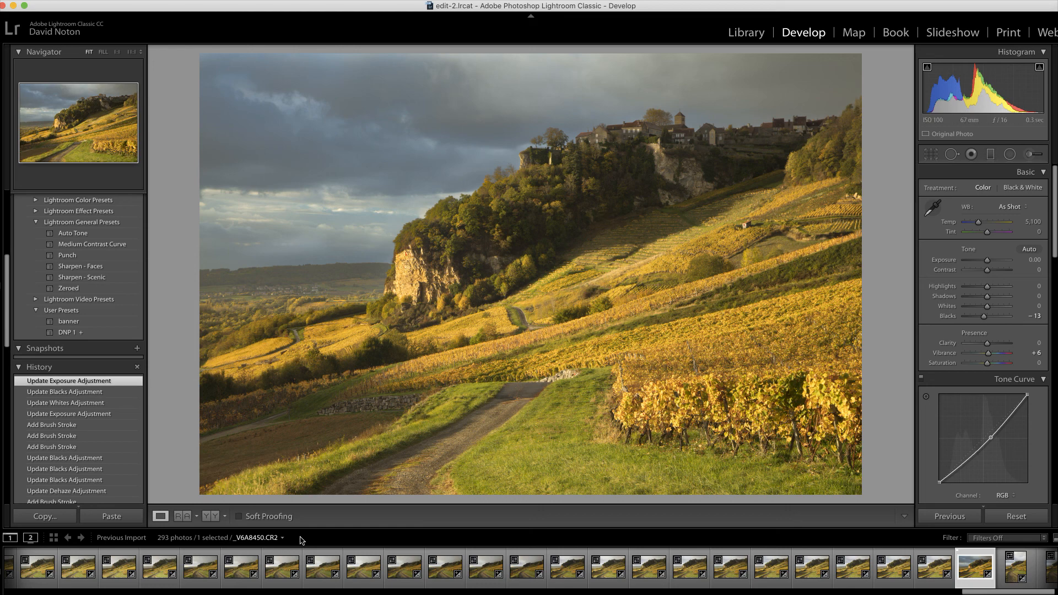
# - Compare the edited photo before and after side by side with the side panels hidden, and advance to the next photo
pyautogui.click(213, 519)
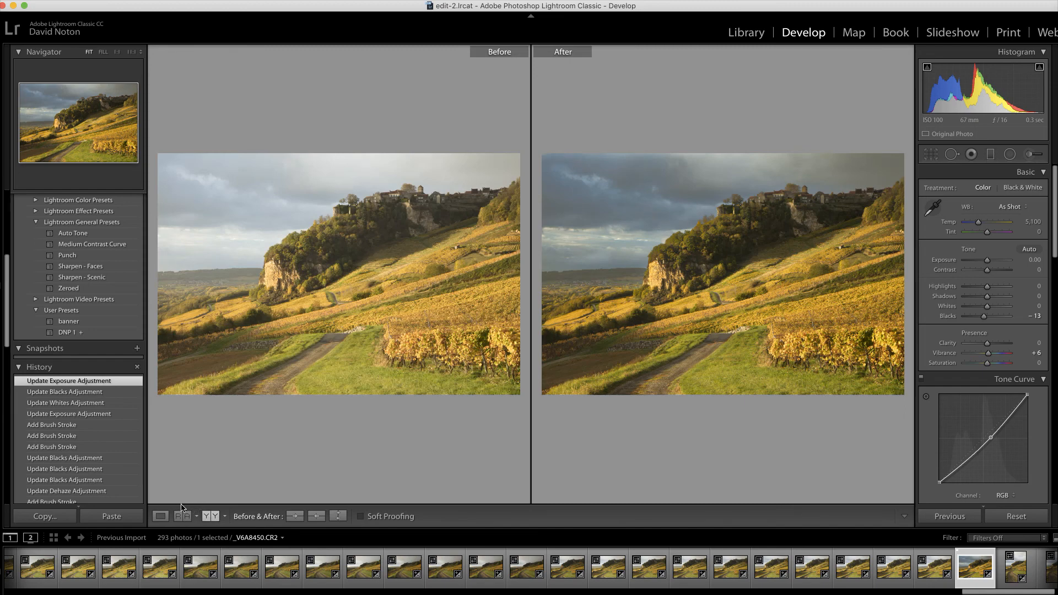
pyautogui.press('Tab')
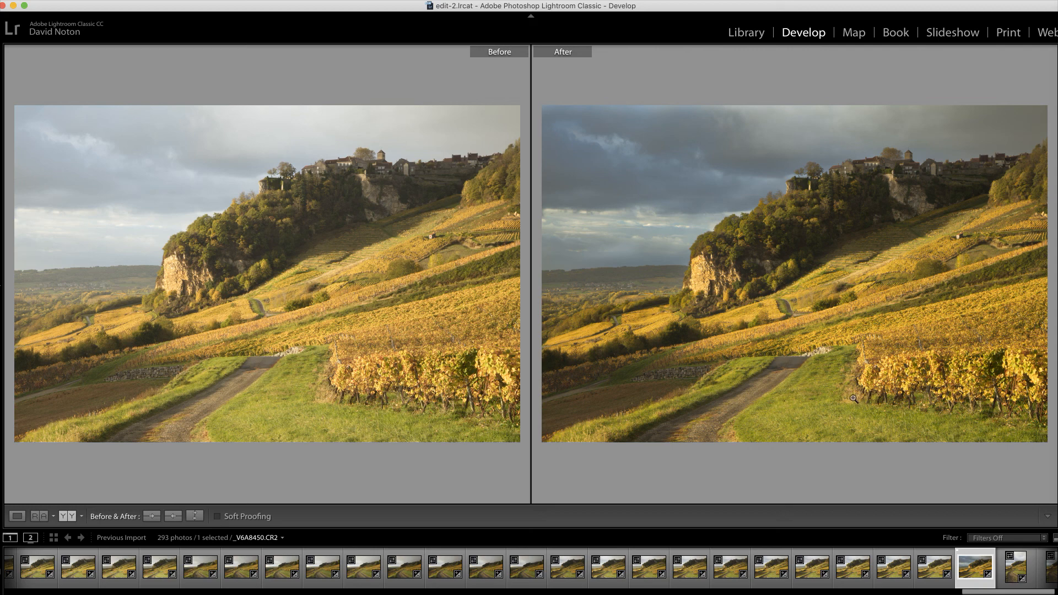
pyautogui.press('Right')
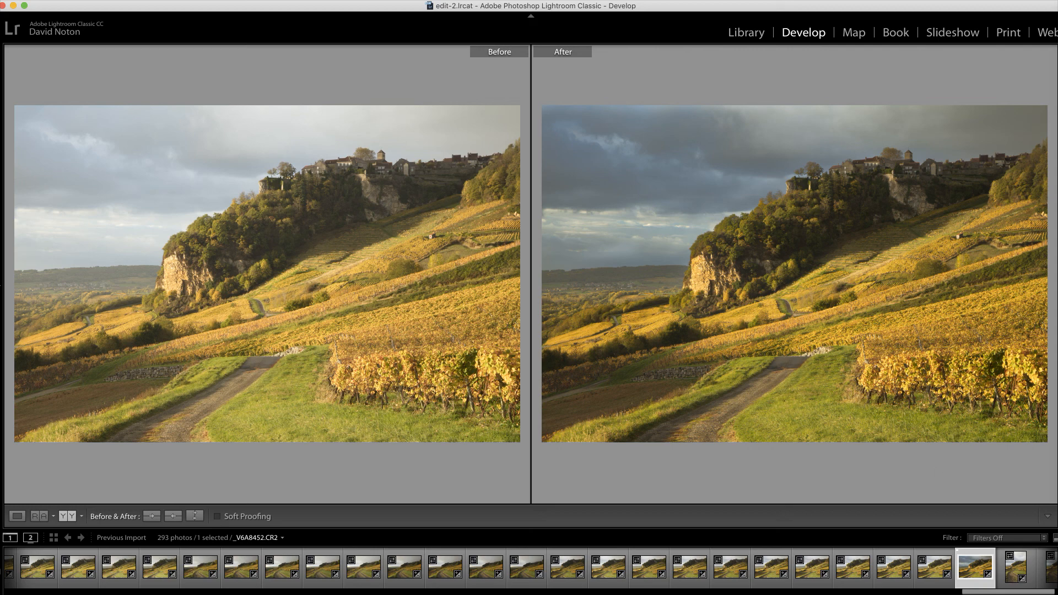